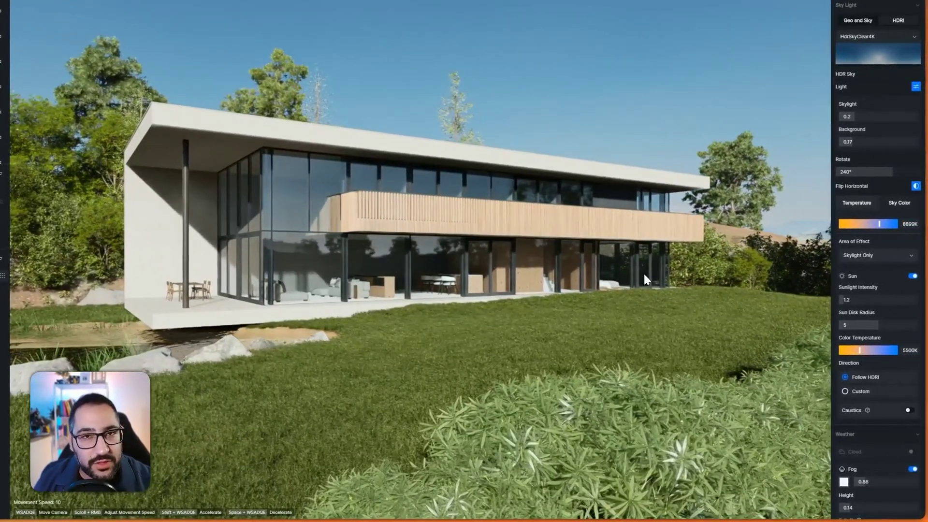
Fly the camera along the glass facade and balcony band, then back away from the house
key("w")
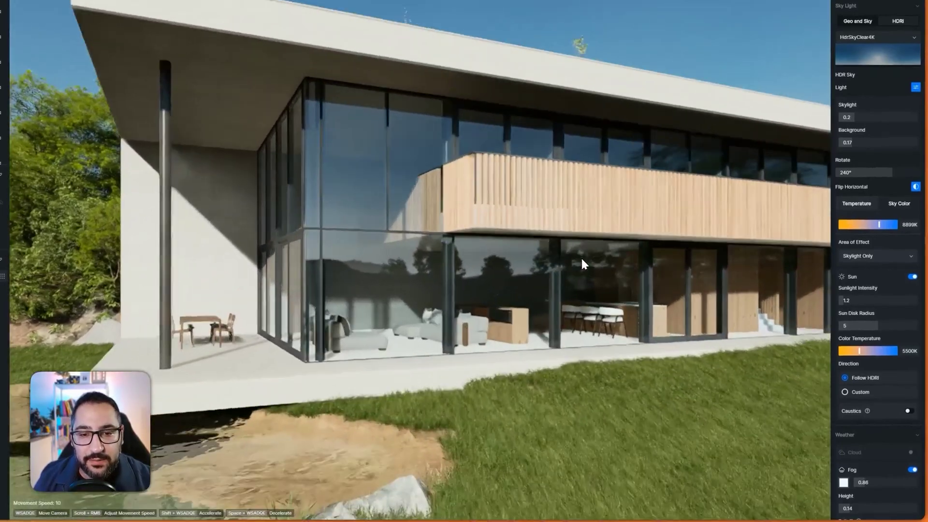
key("w")
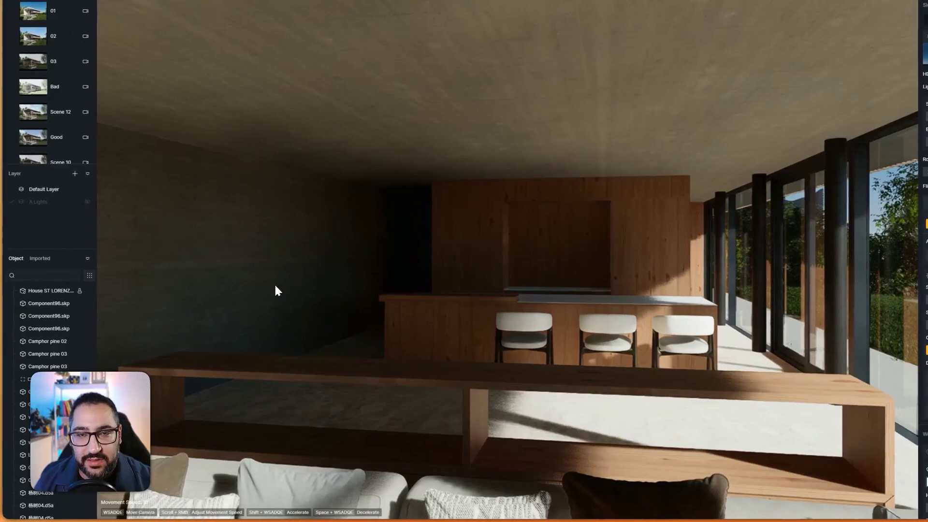
right_click_drag(276, 288, 136, 282)
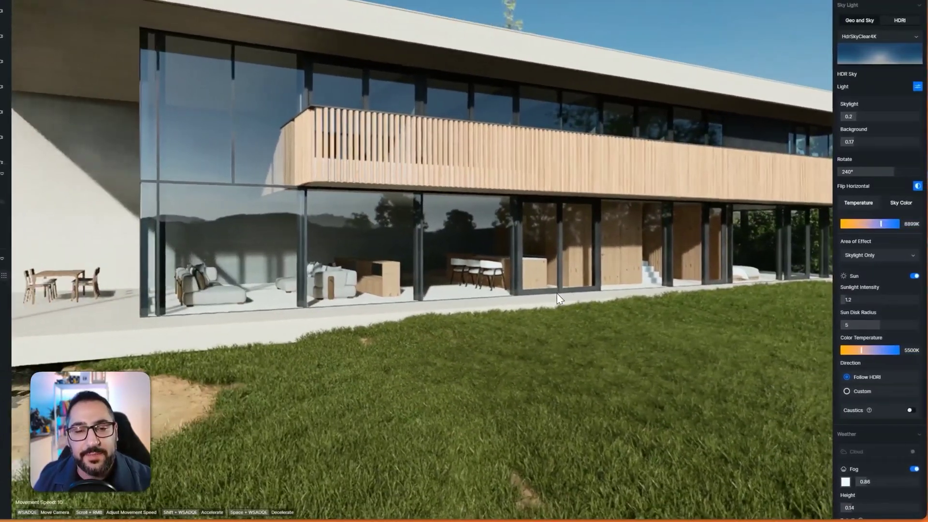
key("w")
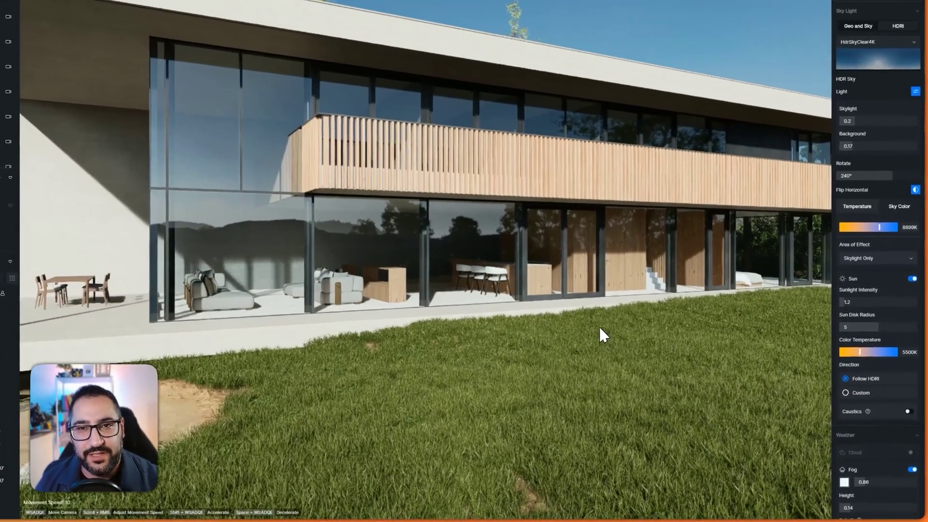
key("s")
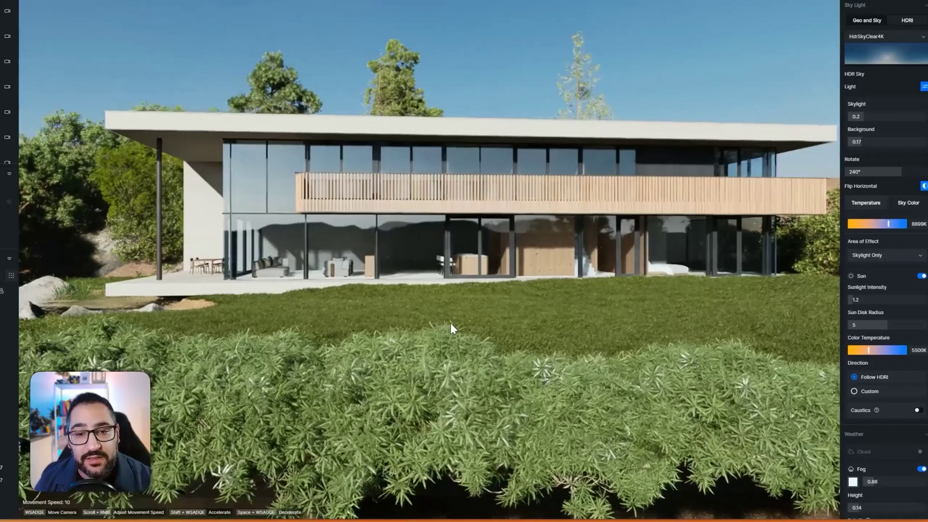
key("s")
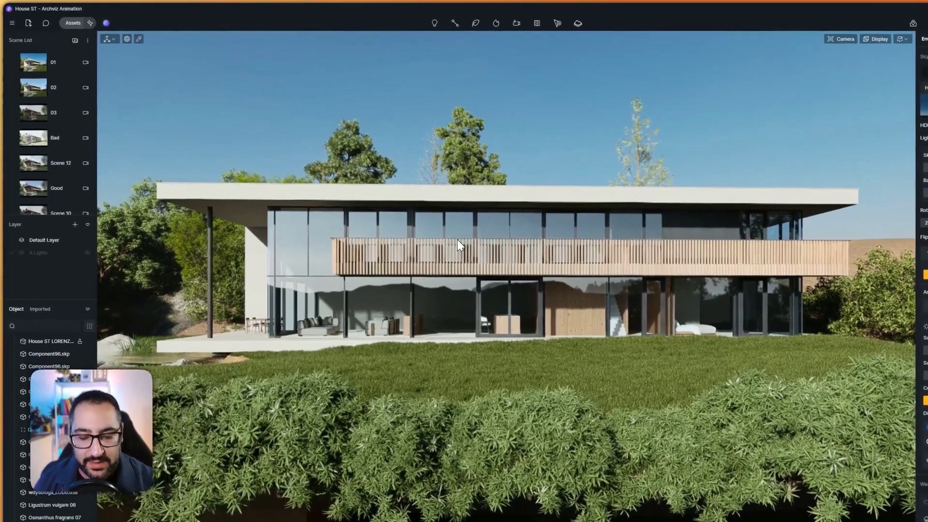
Zoom to a straight frontal elevation of the whole house behind the foreground bushes
scroll(457, 239, "up", 2)
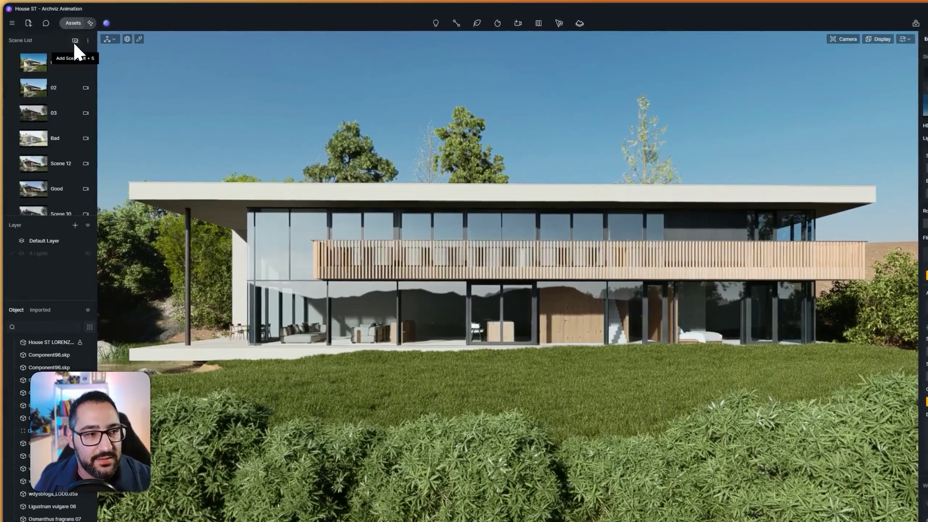
Rename the new Scene 13 to 'side elevation' to save the straight-on house view
scroll(64, 159, "down", 3)
scroll(67, 176, "down", 2)
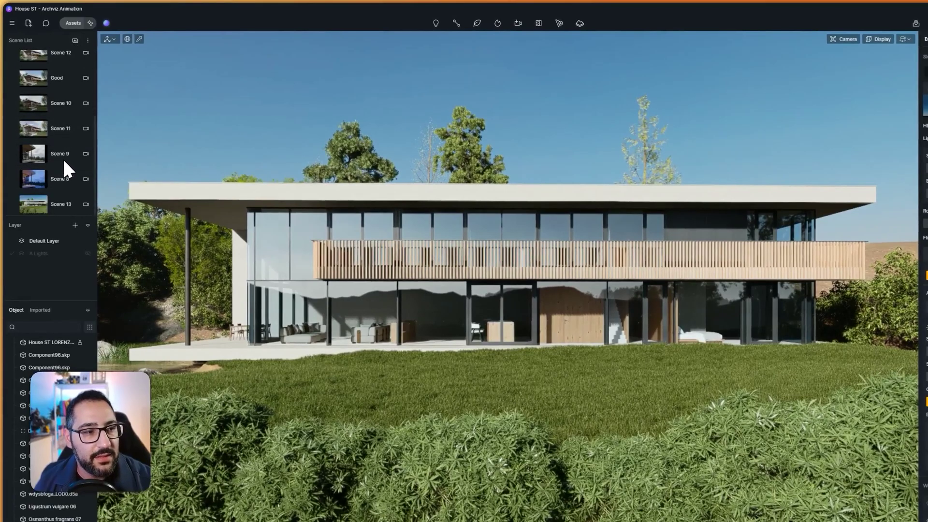
double_click(63, 207)
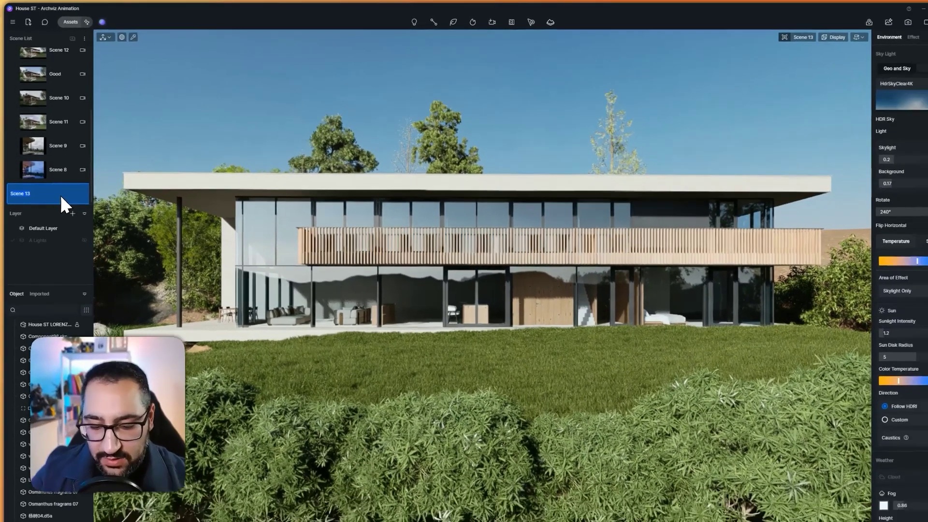
type("s")
type("ide ")
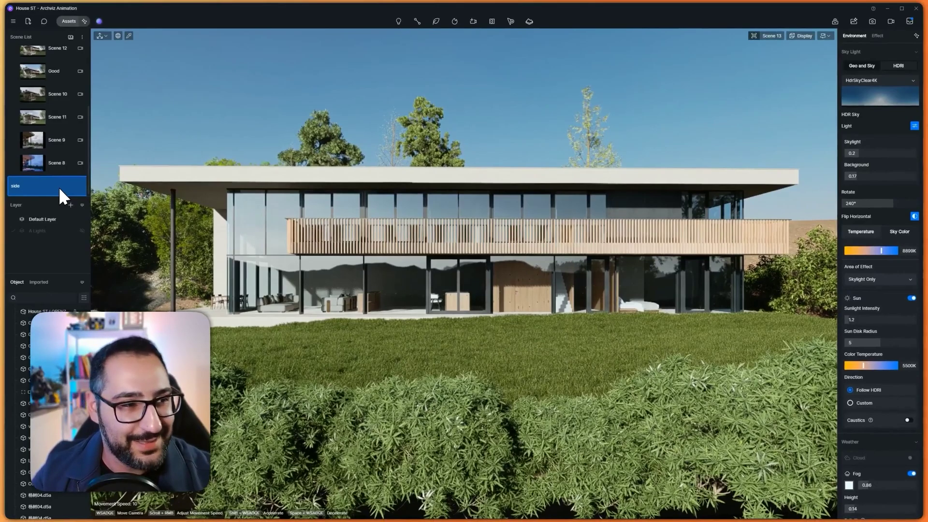
type("elevation")
key("Return")
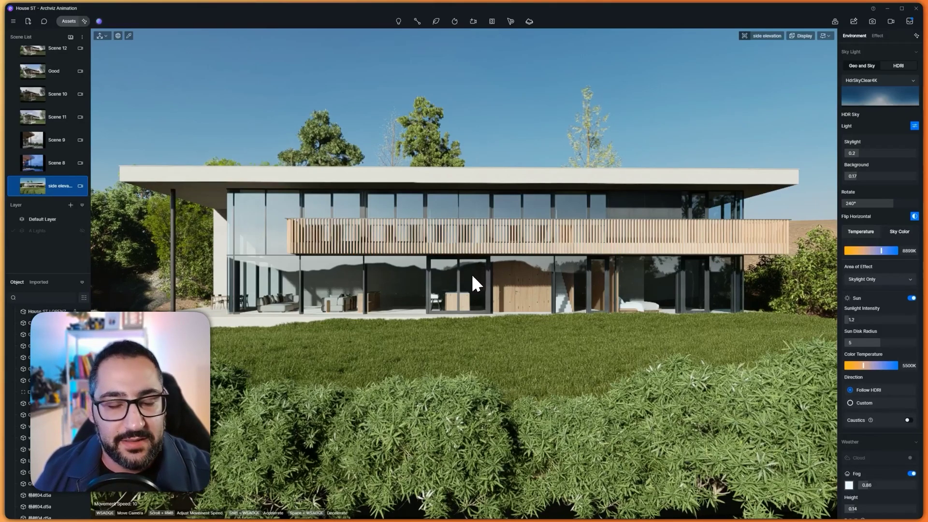
right_click_drag(473, 269, 752, 269)
Orbit to the house corner and turn on the rule-of-thirds composition guides
key("w")
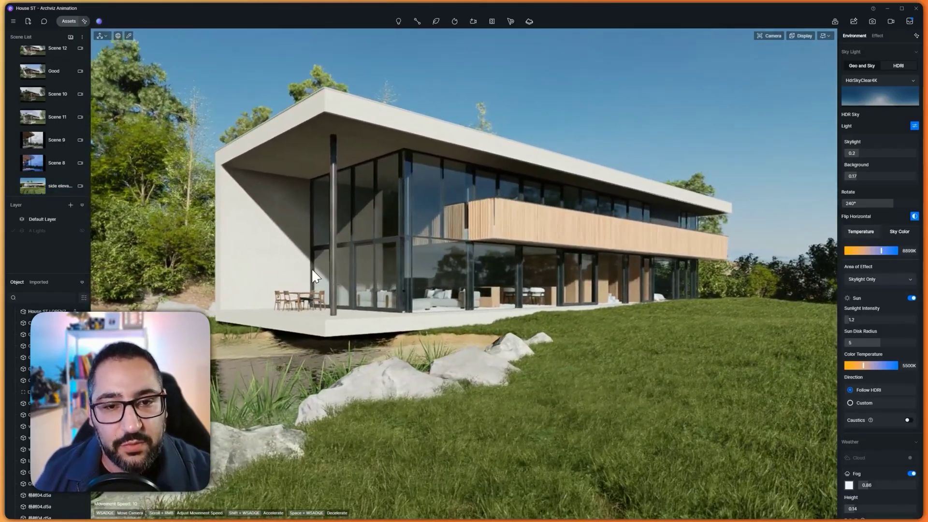
right_click_drag(311, 268, 713, 276)
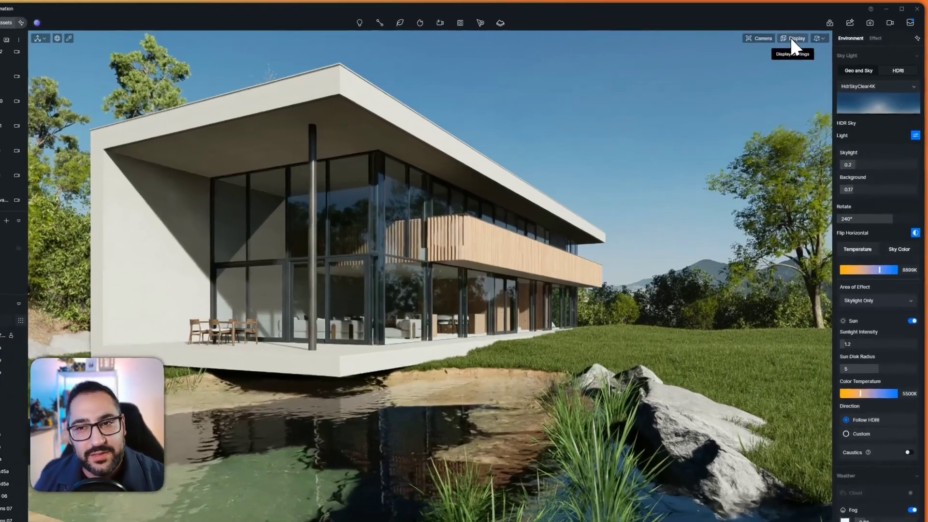
left_click(801, 35)
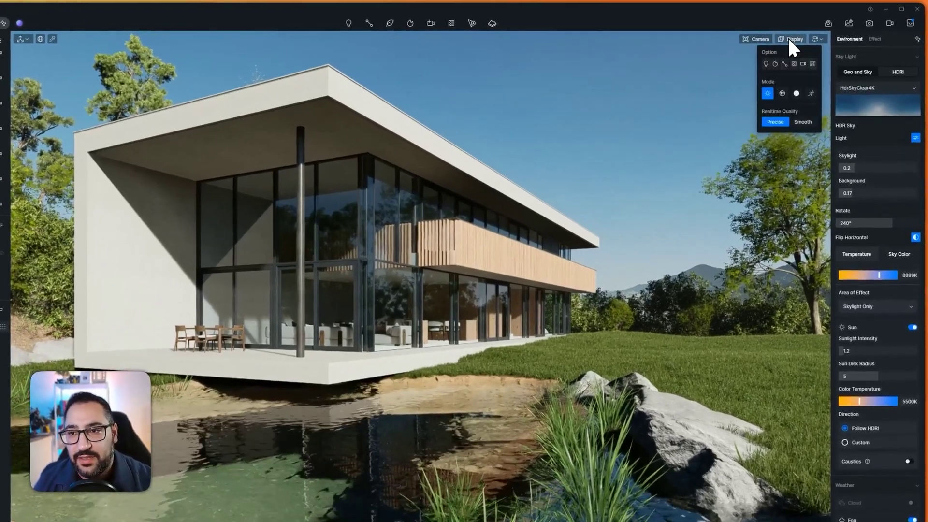
left_click(812, 64)
left_click(650, 196)
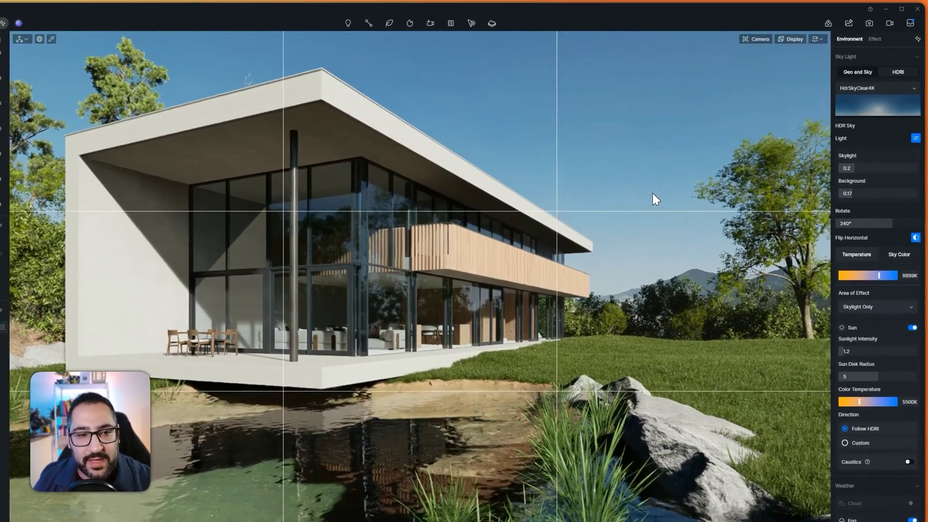
Move closer and tilt up to lift the house in the low corner view above the pond
right_click_drag(652, 193, 677, 175)
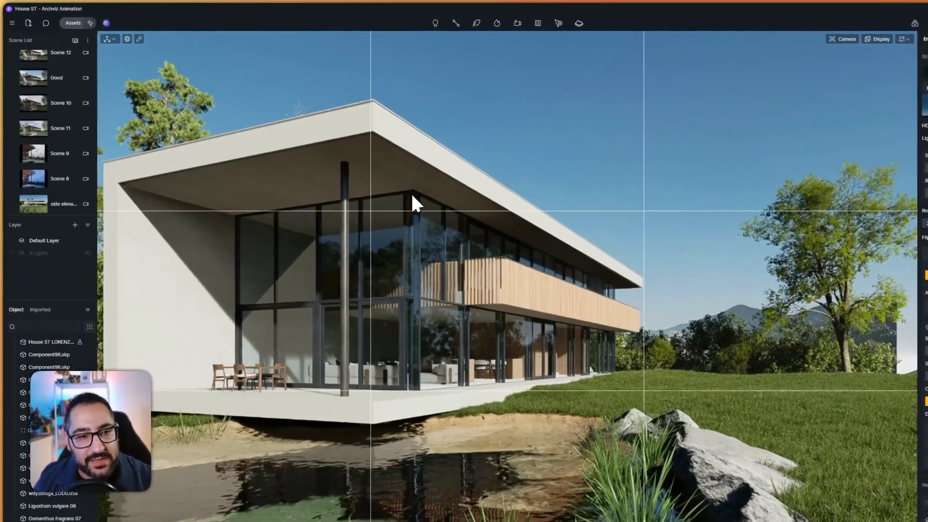
key("w")
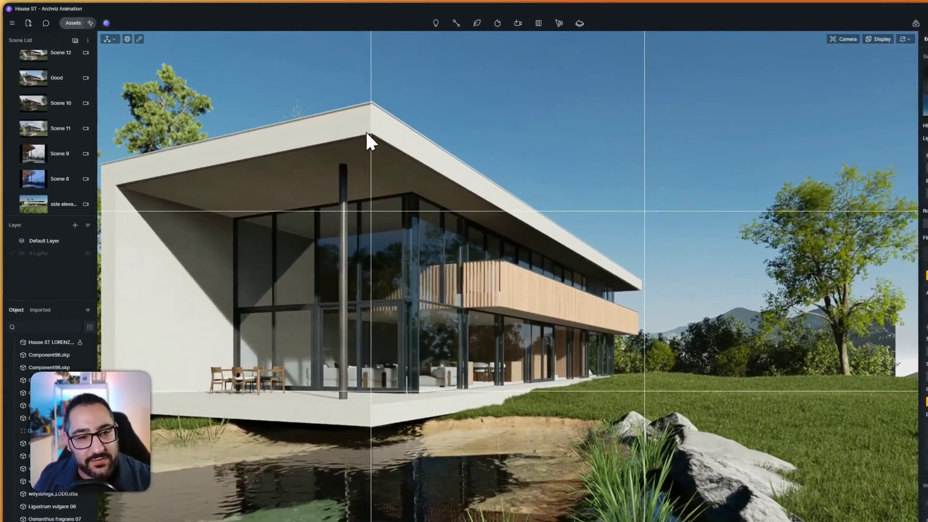
key("w")
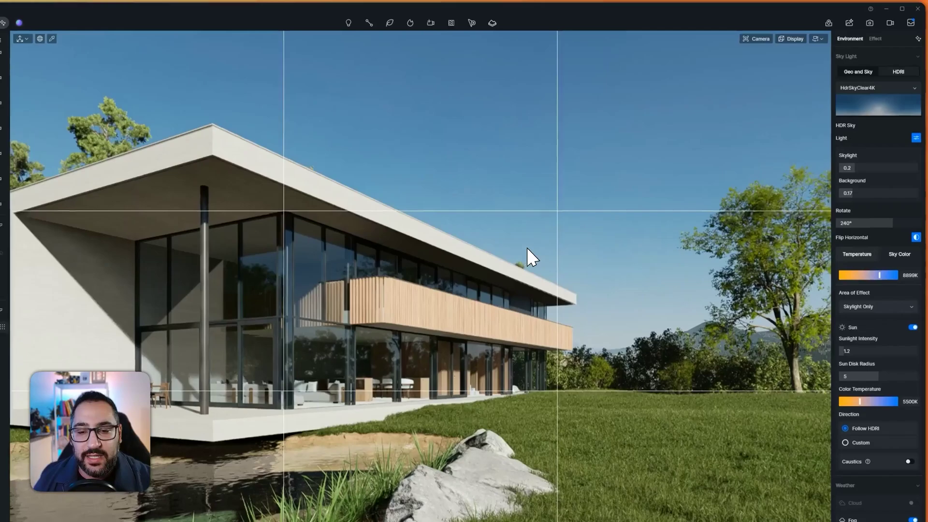
right_click_drag(527, 247, 675, 390)
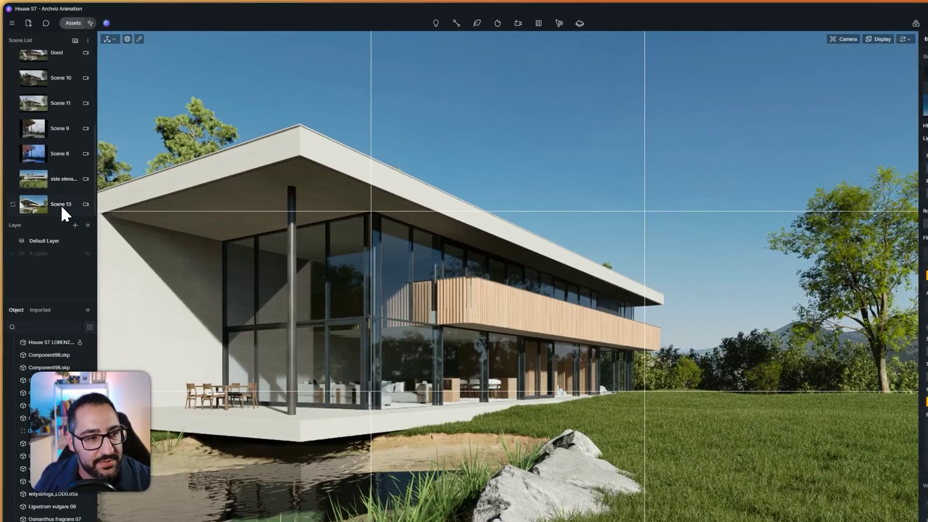
Save the corner view as a new scene named 'corner' and open its camera settings
left_click(60, 204)
type("sorner")
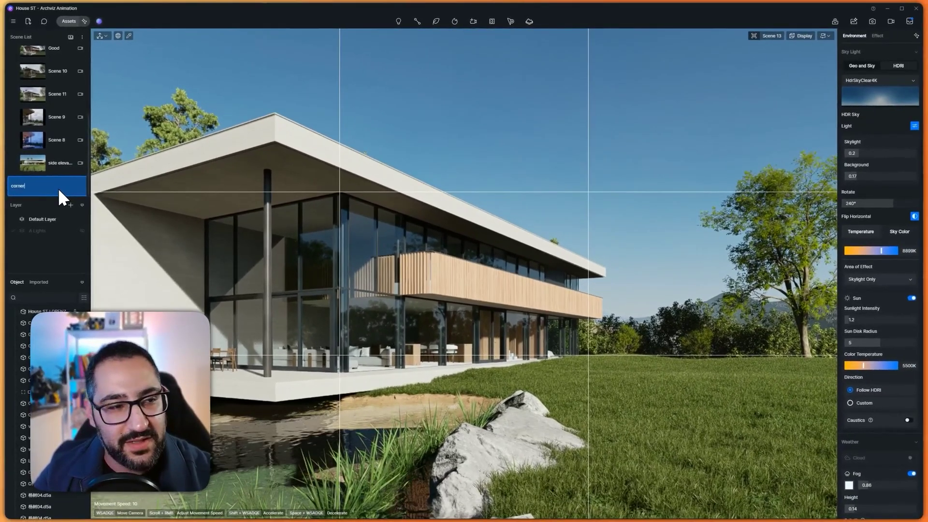
key("Return")
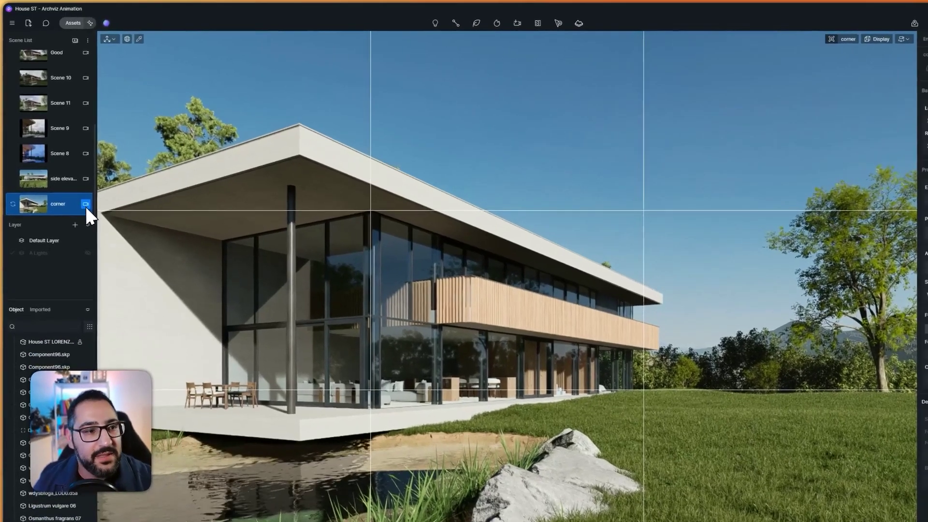
left_click(80, 186)
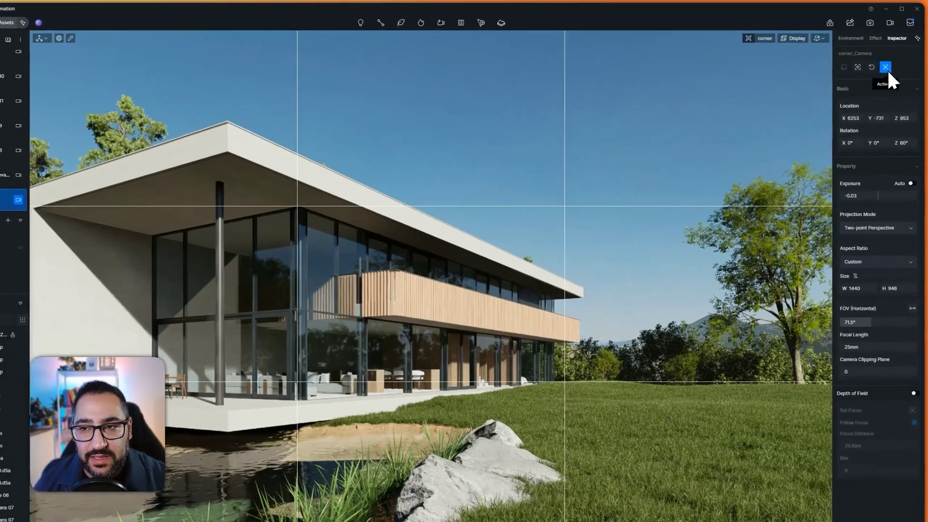
Preview and enter the corner camera view, then check its quick camera settings
left_click(887, 63)
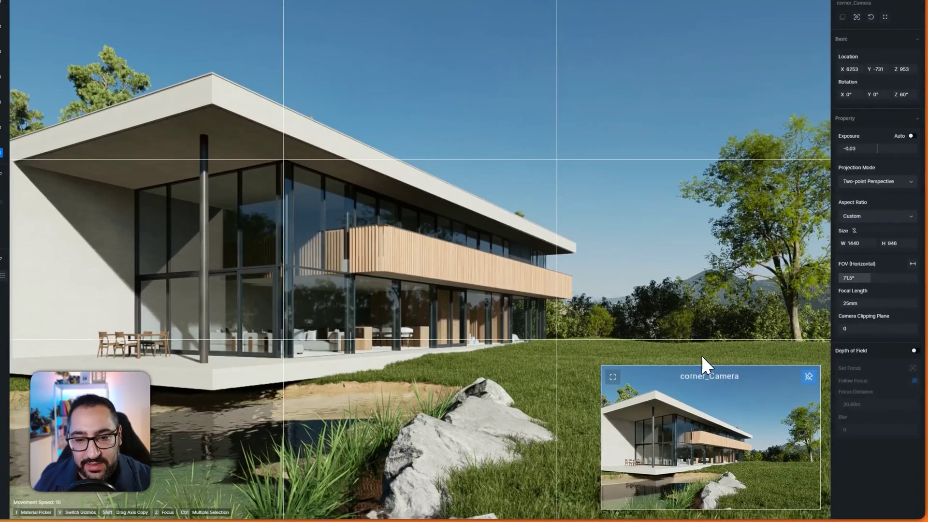
right_click_drag(701, 353, 686, 417)
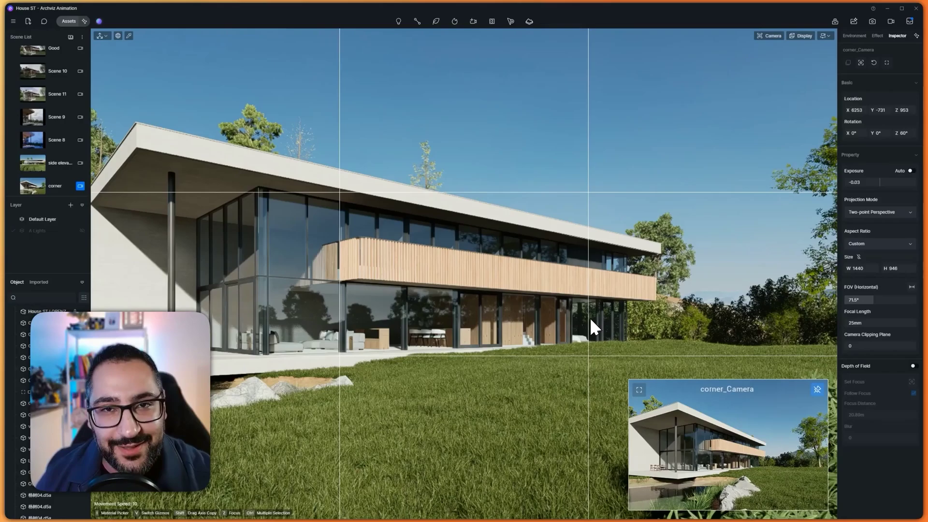
left_click(626, 390)
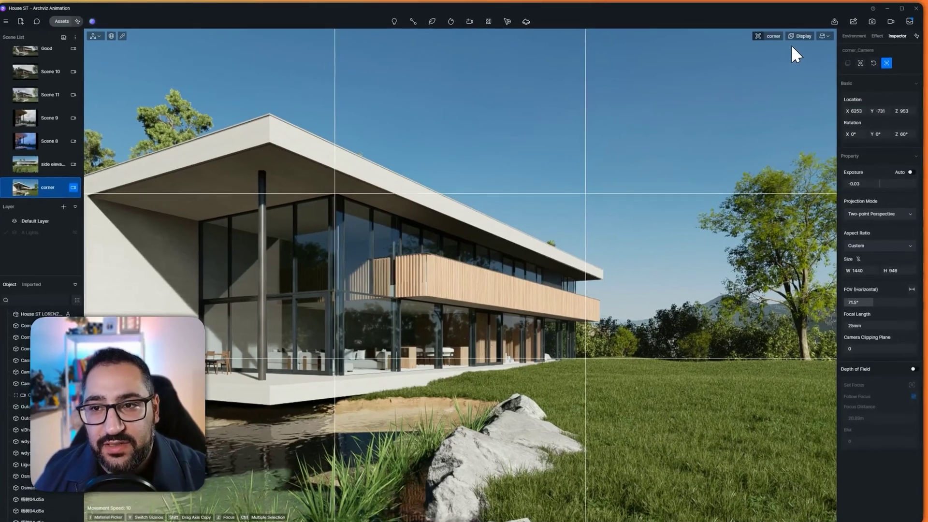
left_click(774, 36)
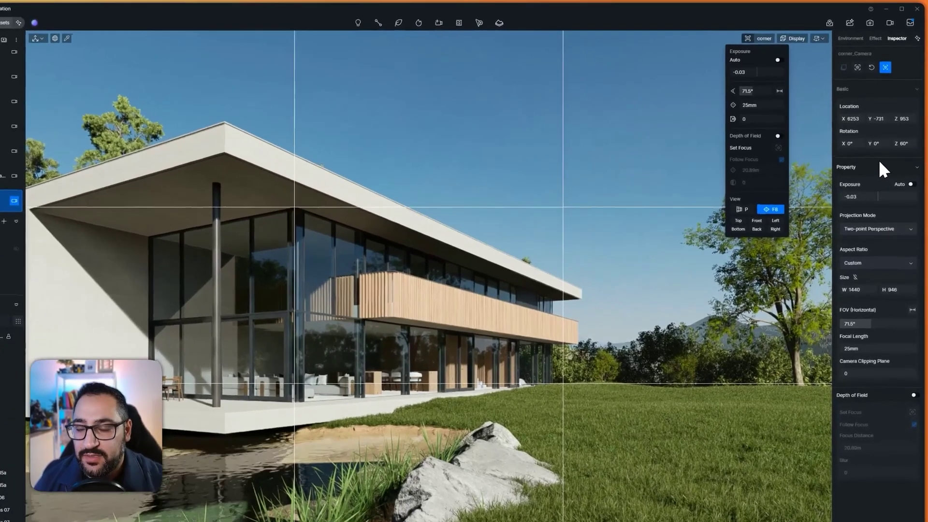
left_click(882, 201)
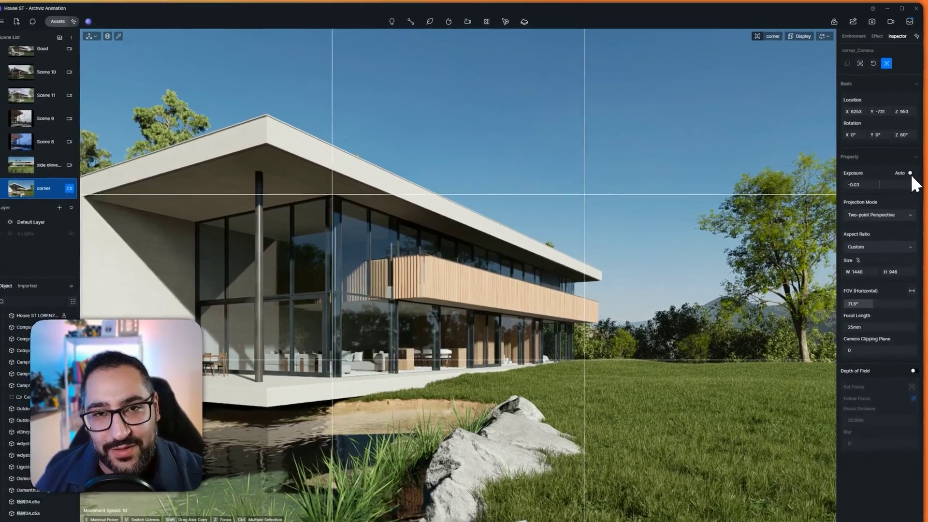
Toggle automatic exposure on and off, then try regular perspective and reposition the camera
left_click(910, 174)
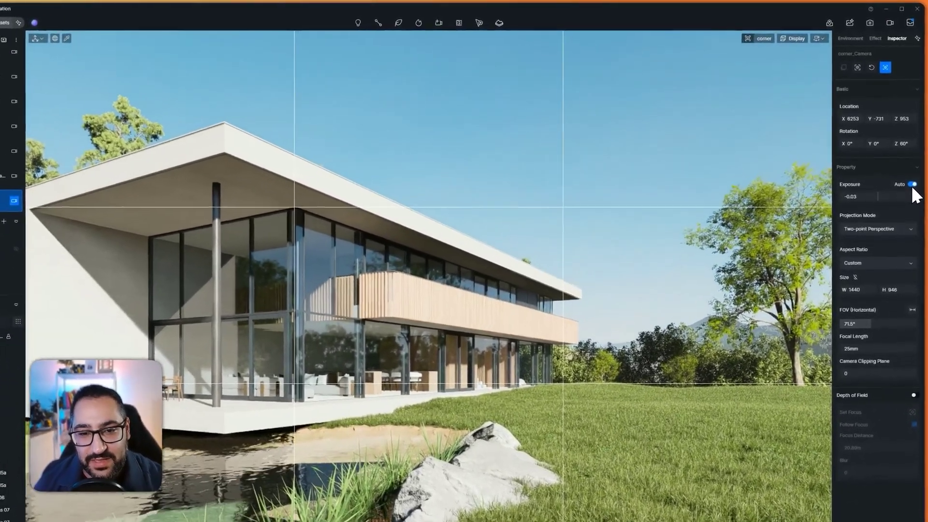
left_click(912, 171)
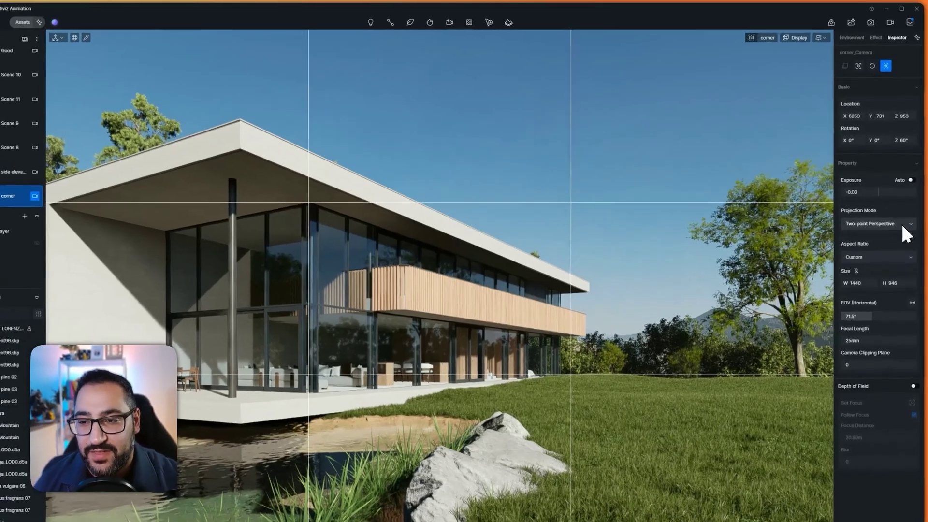
left_click(894, 213)
left_click(885, 245)
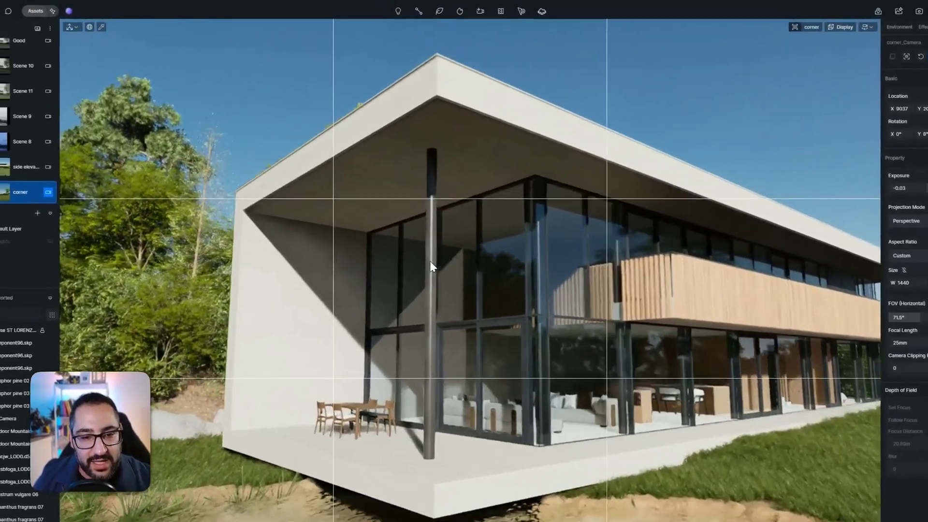
right_click_drag(430, 260, 228, 218)
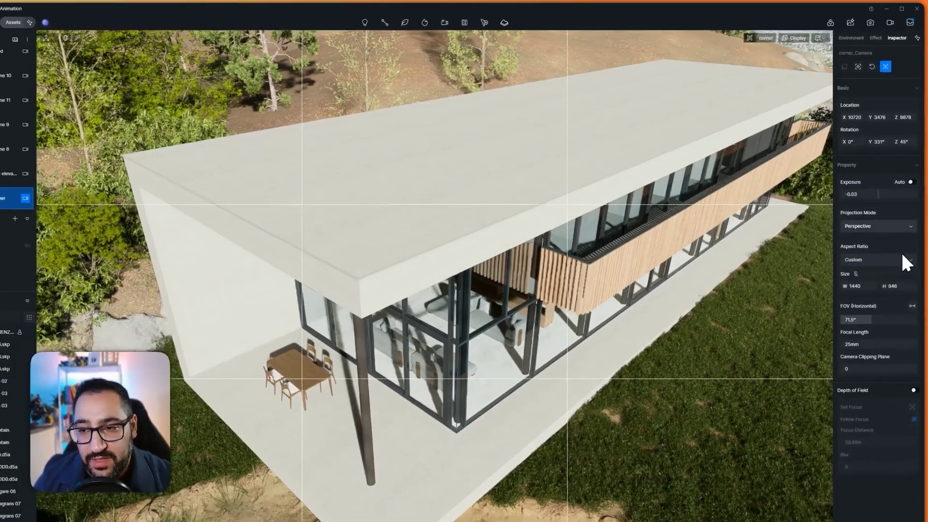
Restore two-point perspective and reframe the corner camera at ground level facing the glazed facade
left_click(880, 212)
left_click(875, 235)
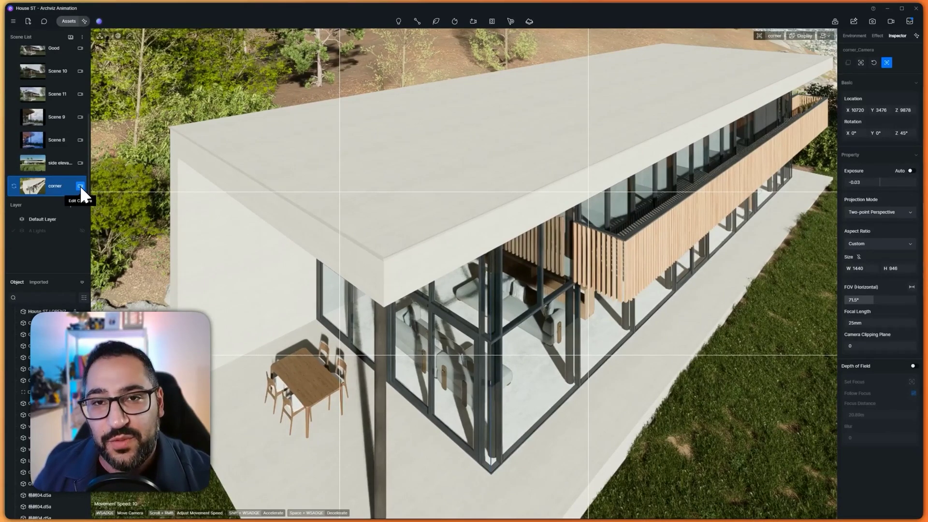
left_click(68, 191)
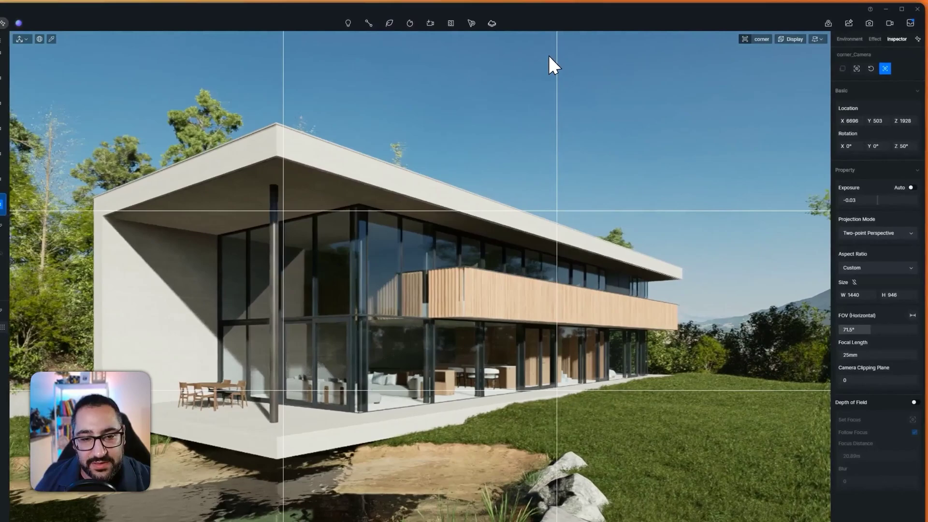
right_click_drag(549, 56, 594, 58)
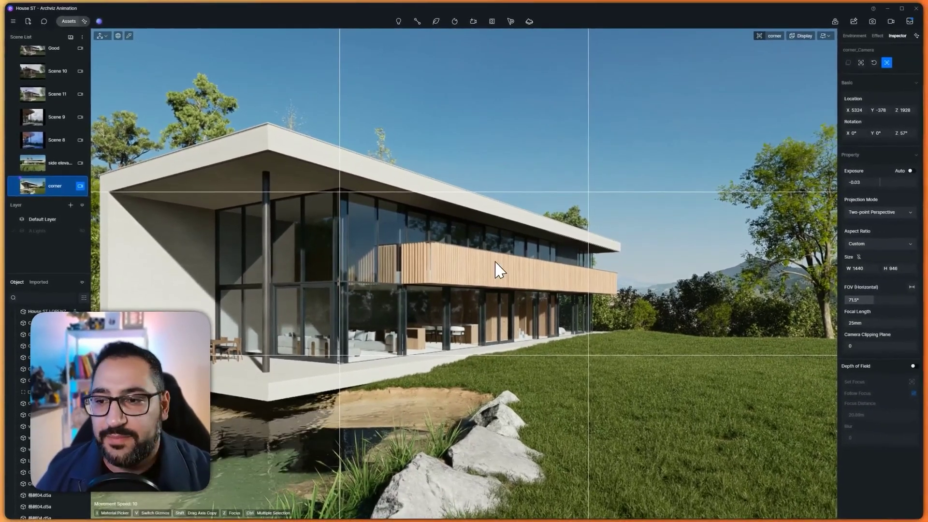
Set the corner camera to a 16:9 frame at 1920×1080 and show the image render settings
left_click(873, 244)
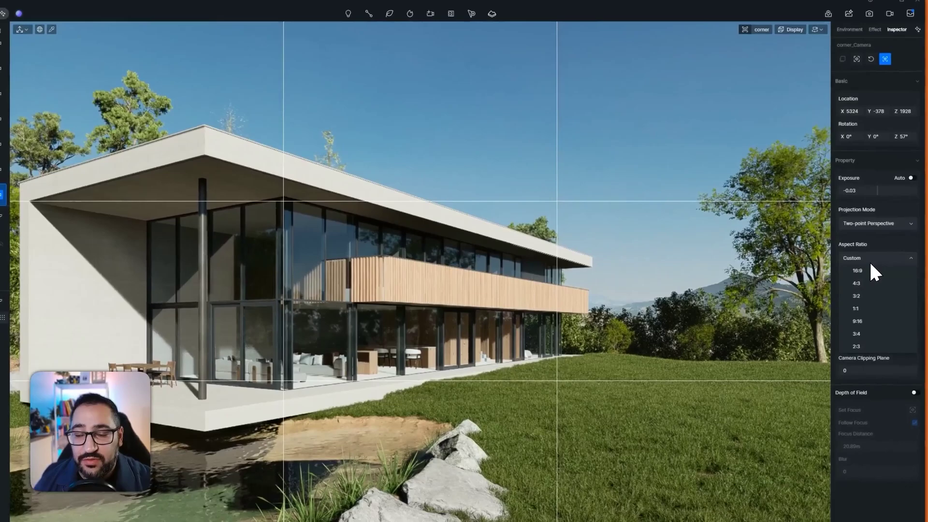
left_click(867, 267)
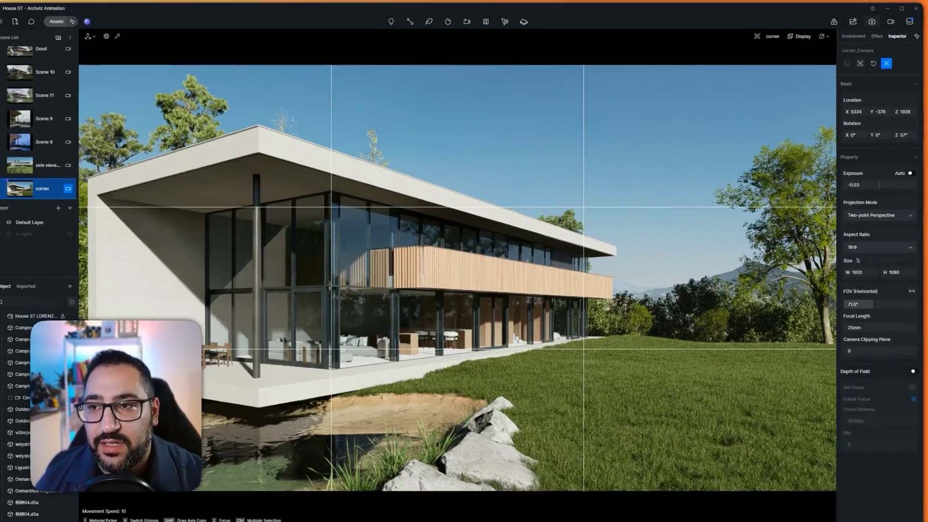
left_click(872, 21)
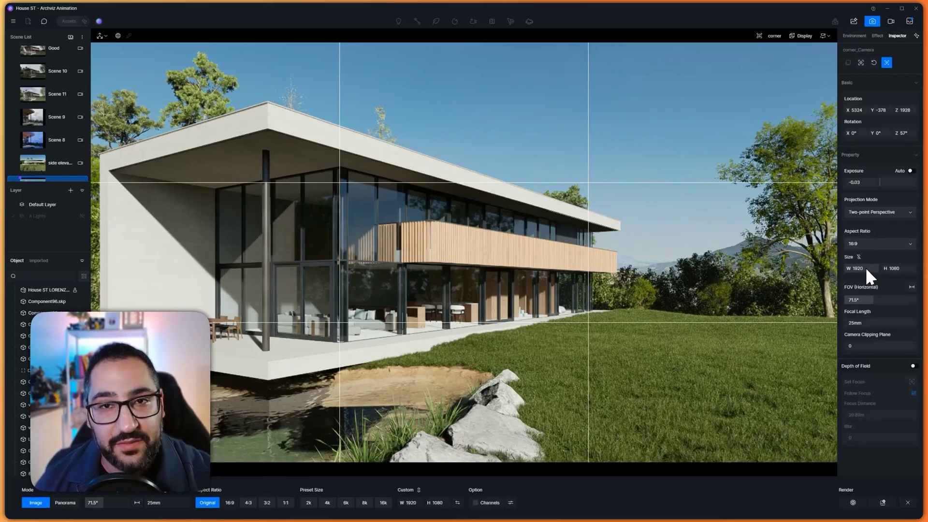
Try 4:3 and 16:9 aspect ratios, finally settling the corner camera on portrait 9:16 (1080×1920)
left_click(879, 243)
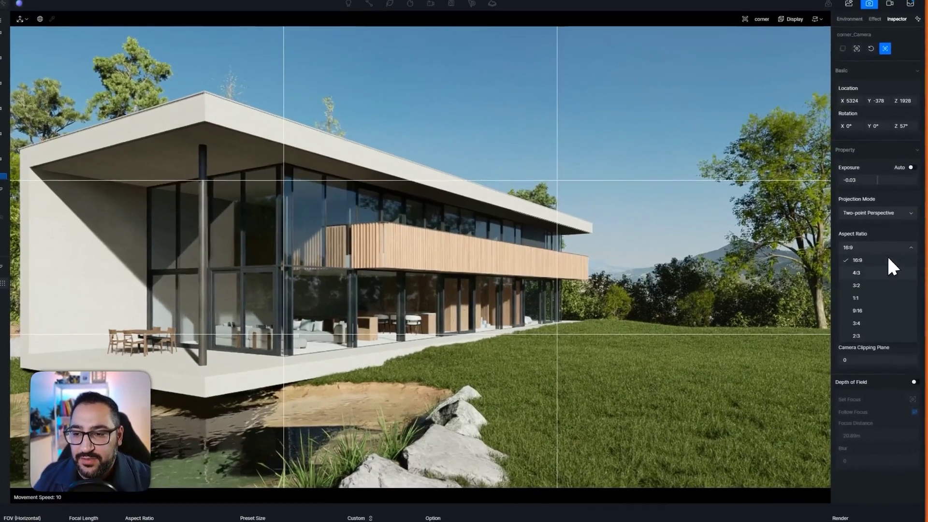
left_click(881, 263)
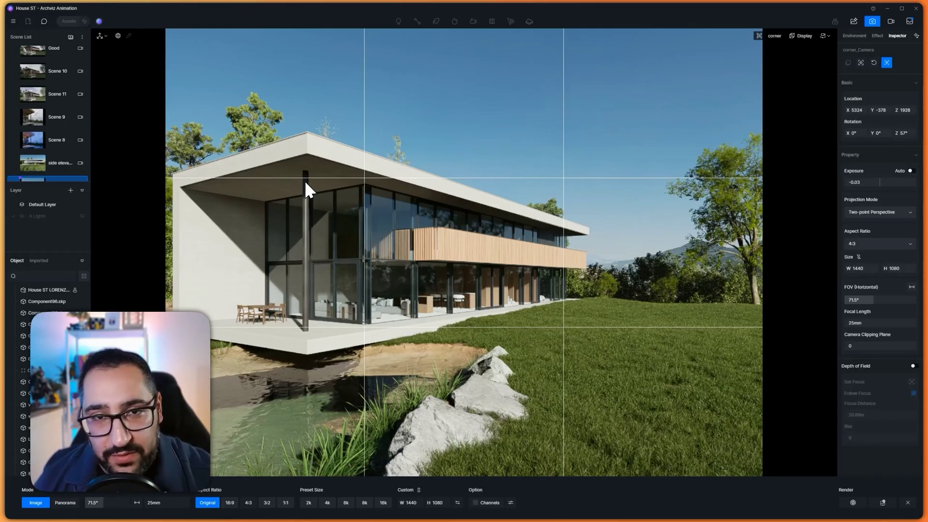
left_click(879, 244)
left_click(868, 263)
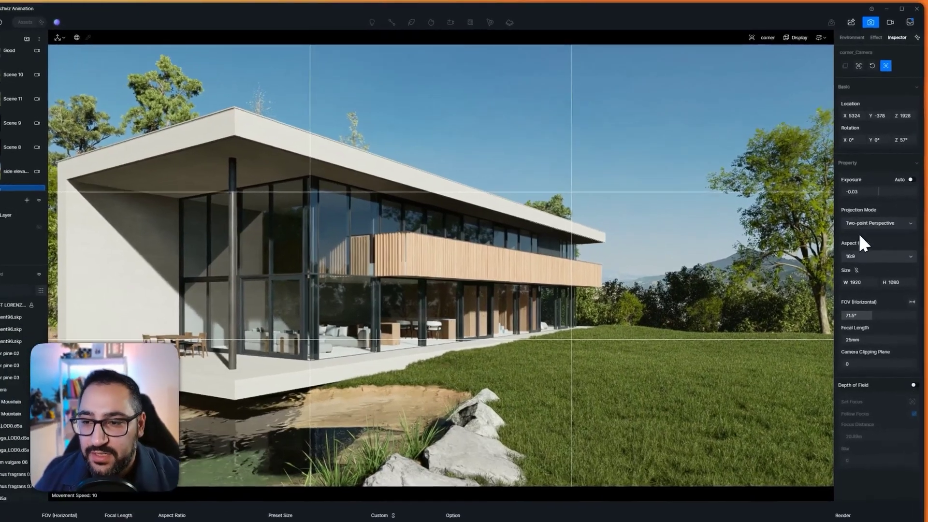
left_click(878, 256)
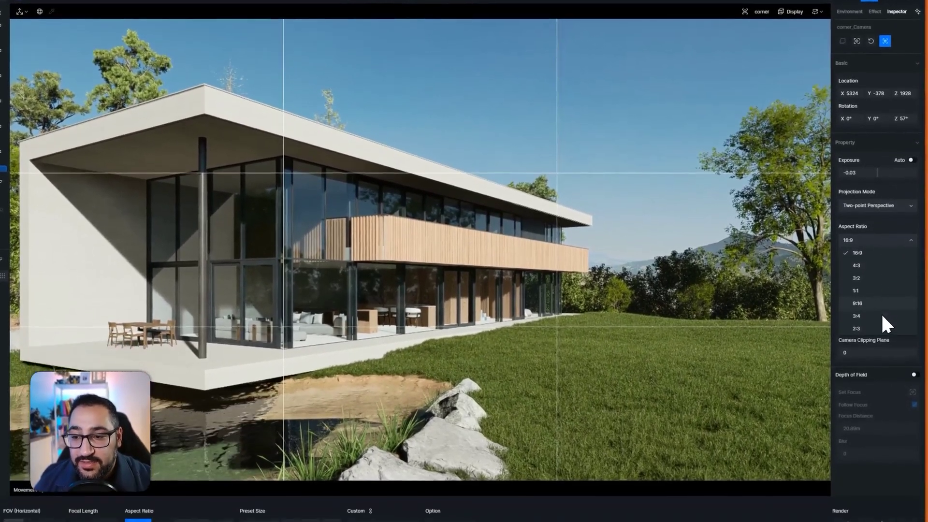
left_click(880, 312)
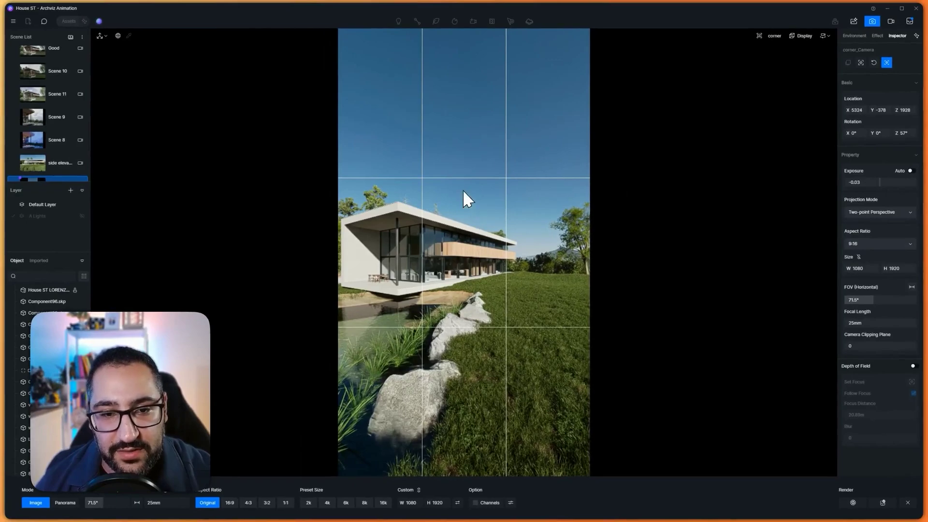
left_click(880, 244)
left_click(895, 227)
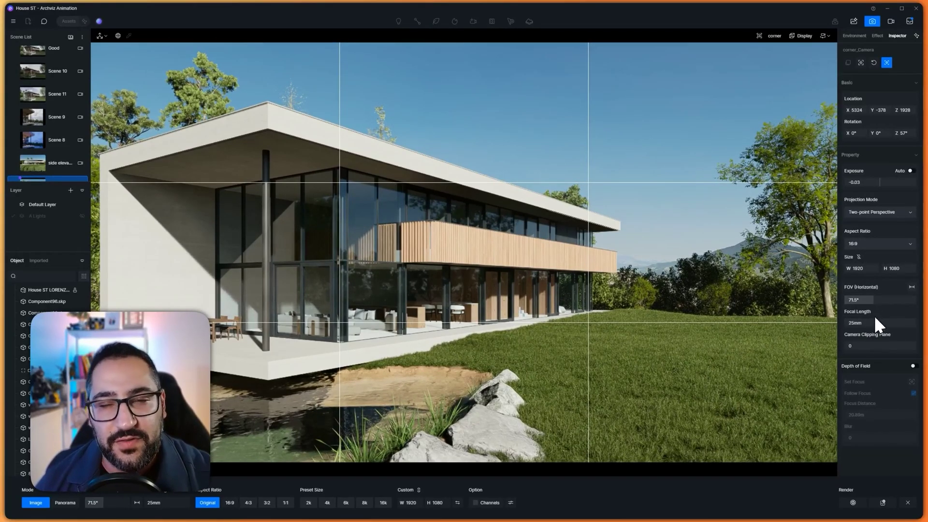
left_click(865, 244)
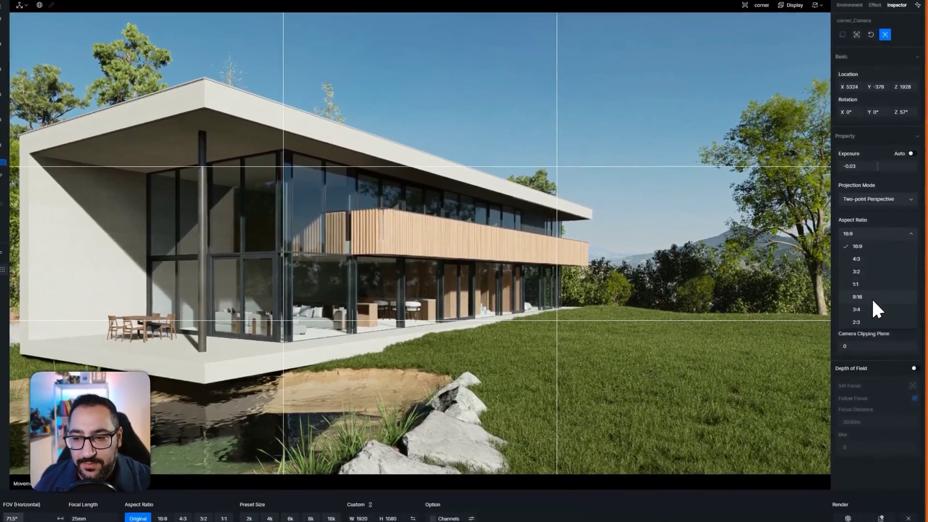
left_click(870, 297)
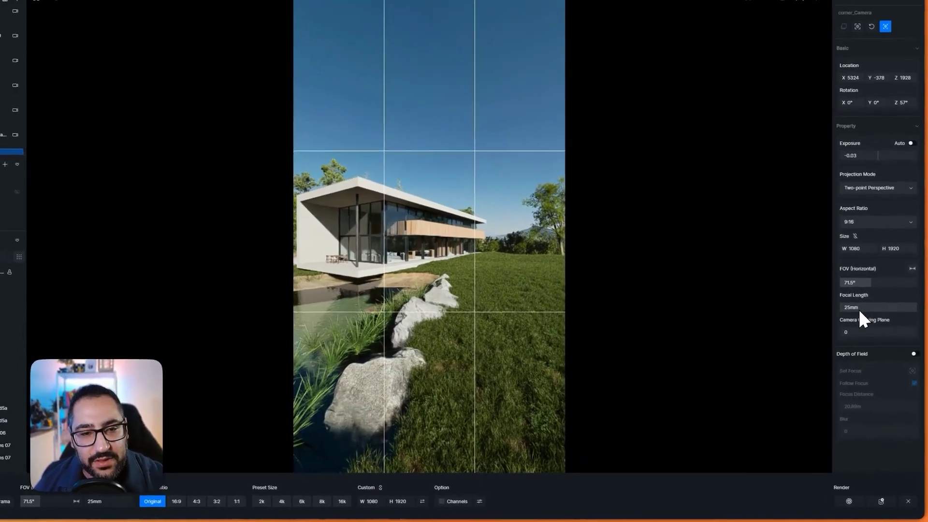
Test a telephoto focal length, return to 16:9, then widen the corner camera to 19mm
left_click_drag(861, 325, 877, 305)
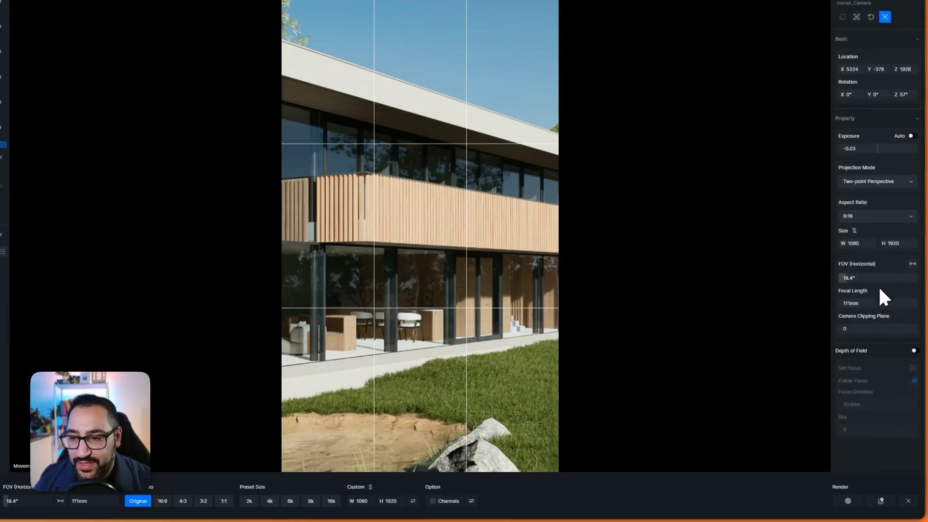
left_click(882, 218)
left_click(872, 234)
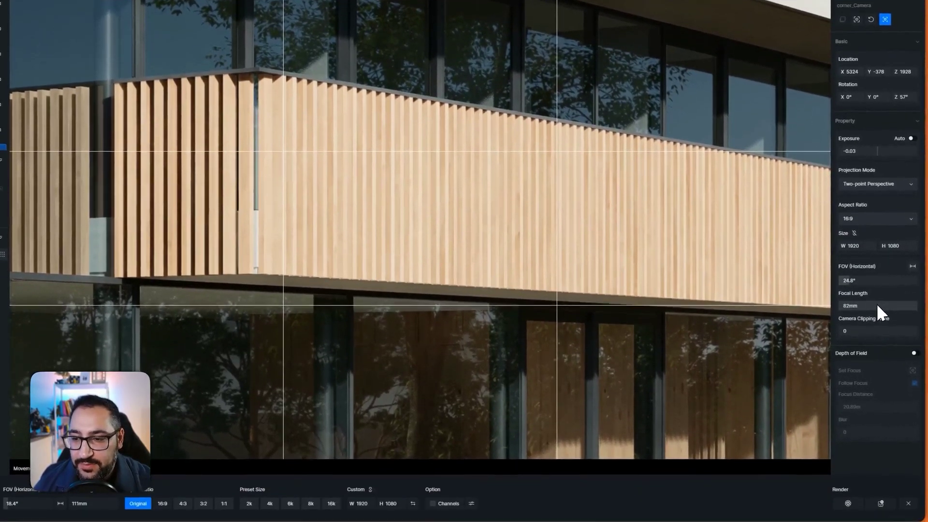
left_click_drag(876, 303, 860, 302)
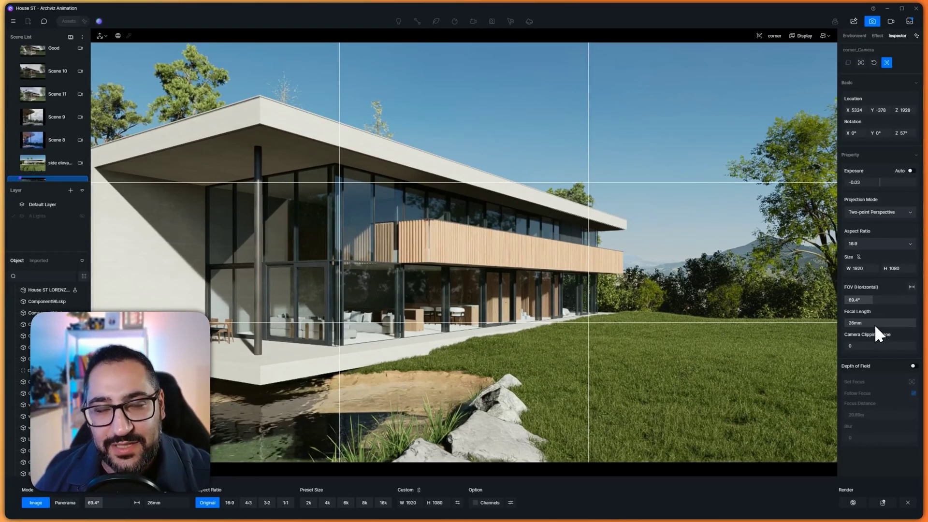
left_click_drag(875, 324, 848, 308)
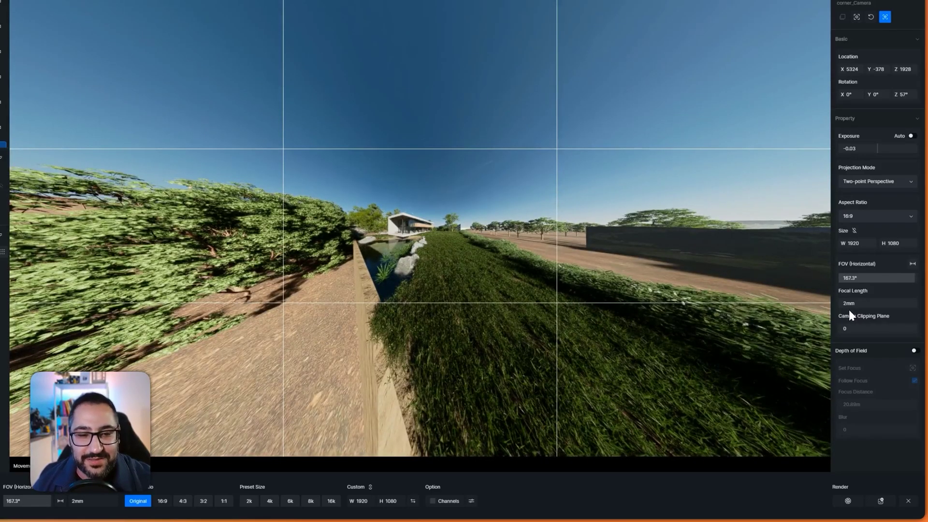
left_click_drag(848, 309, 859, 302)
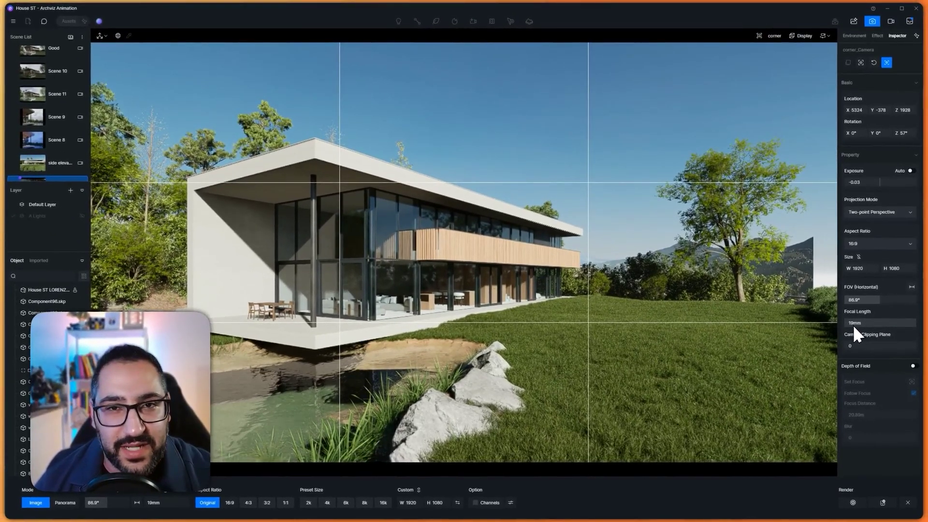
Try 25mm and 18mm focal lengths on the corner camera, settling on 25mm (71.5° field)
left_click(860, 321)
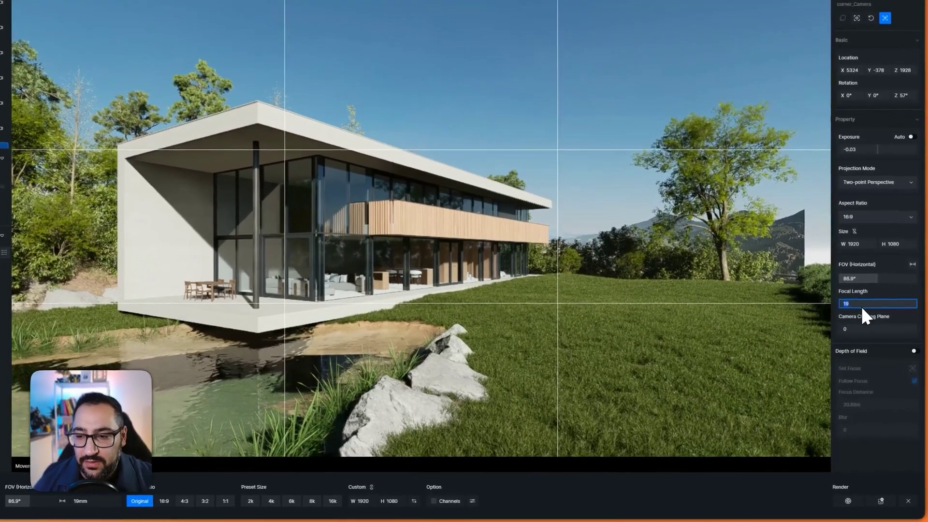
type("25")
key("Return")
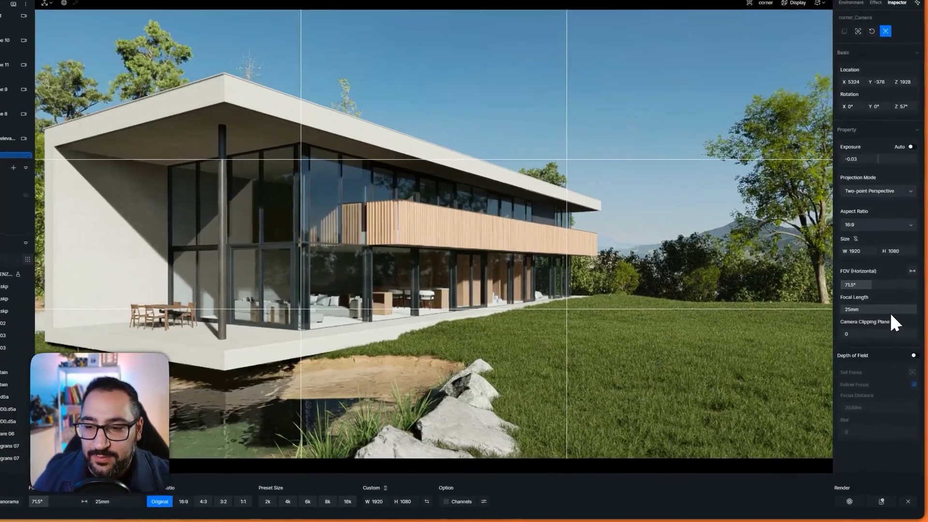
left_click(878, 322)
type("18")
key("Return")
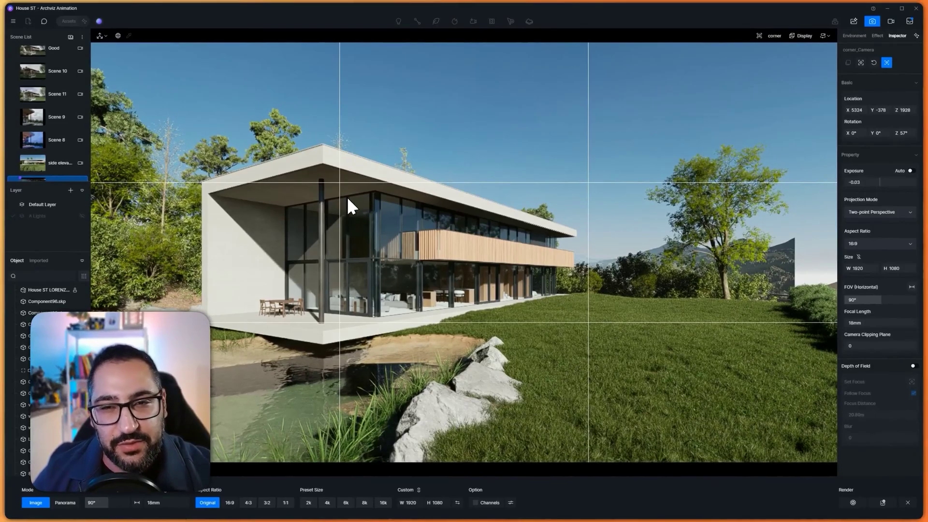
left_click(865, 321)
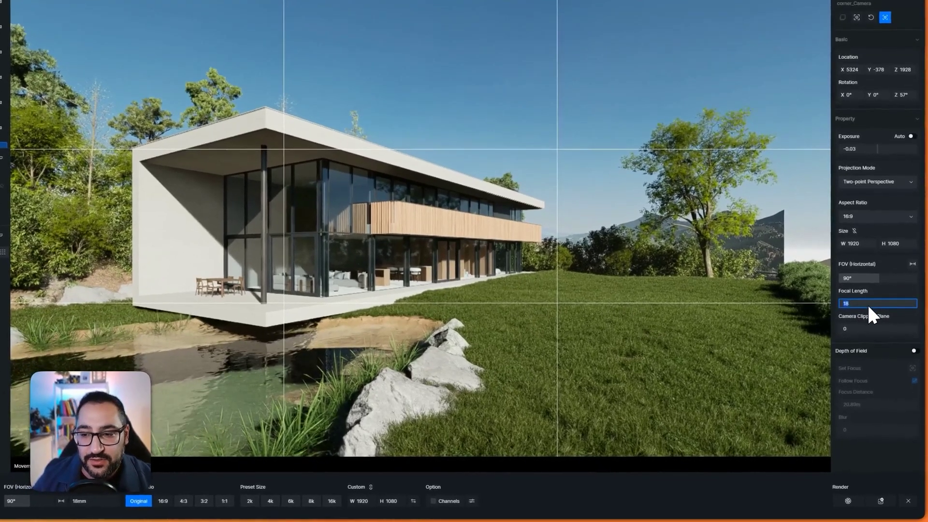
type("25")
key("Return")
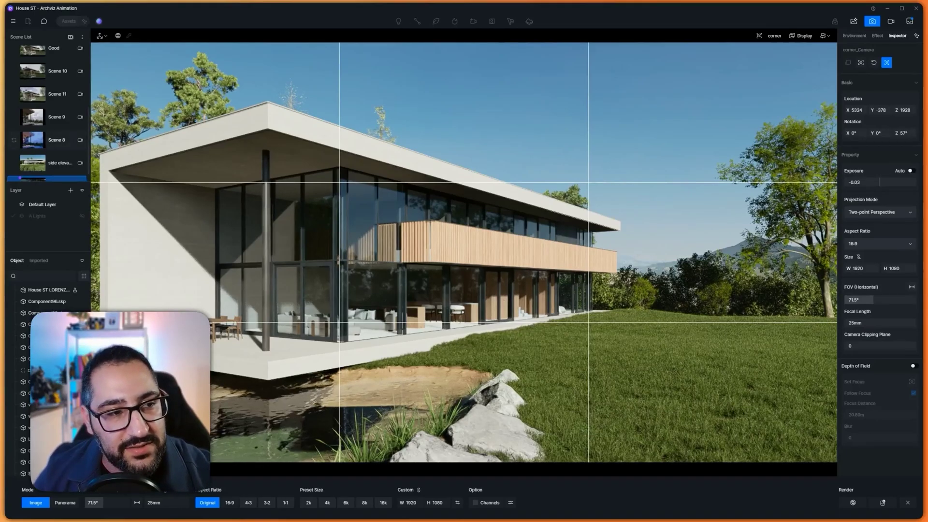
Refresh the corner scene thumbnail and add a new scene, Scene 13, at 30mm focal length
scroll(37, 139, "down", 1)
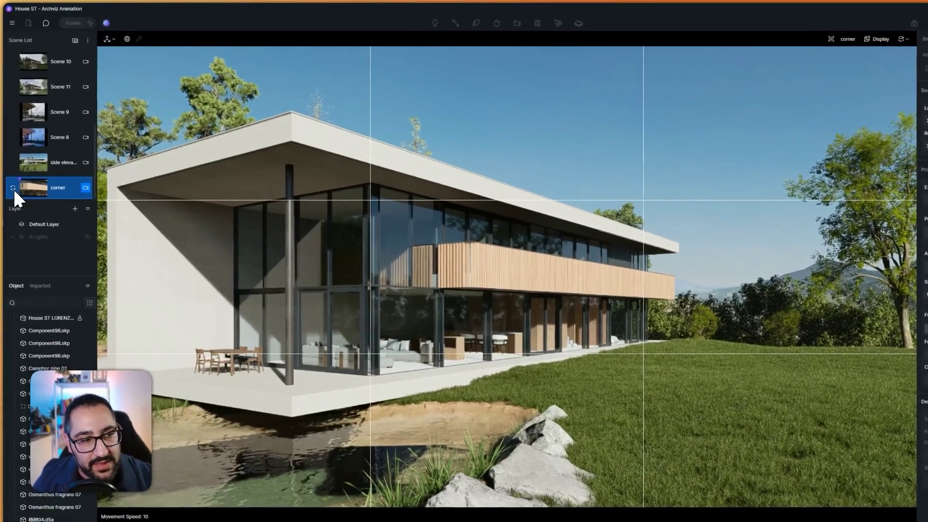
left_click(13, 188)
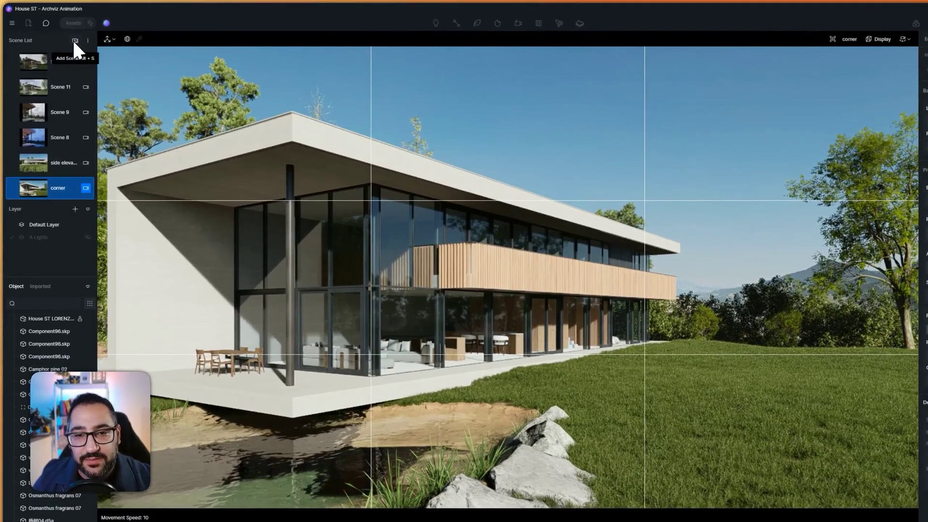
left_click(75, 41)
left_click(62, 191)
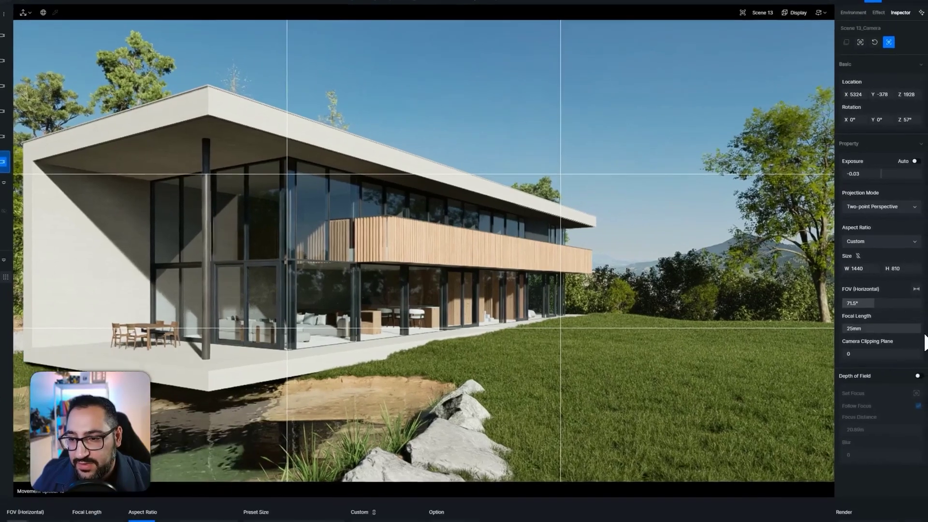
left_click(861, 328)
type("30")
key("Return")
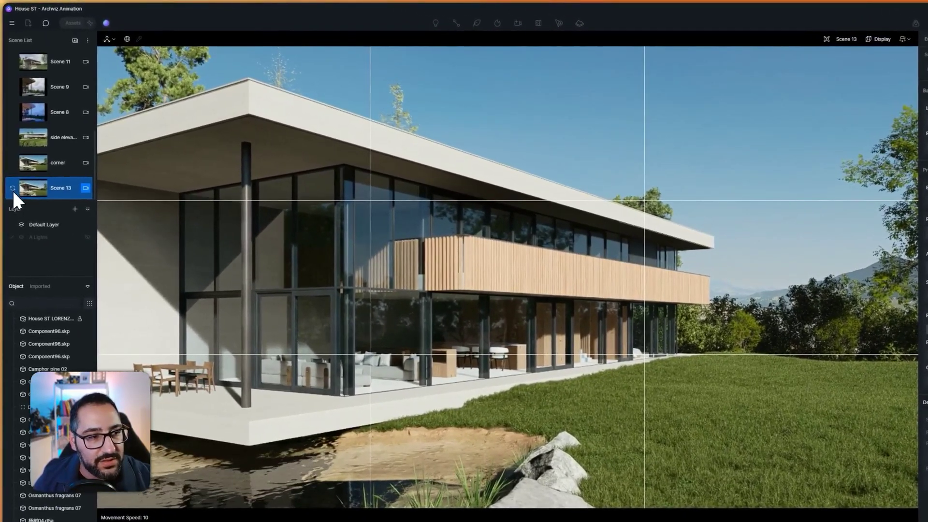
Rename Scene 13 to 'corner 30' and the corner scene to 'corner 25'
double_click(60, 188)
type("c")
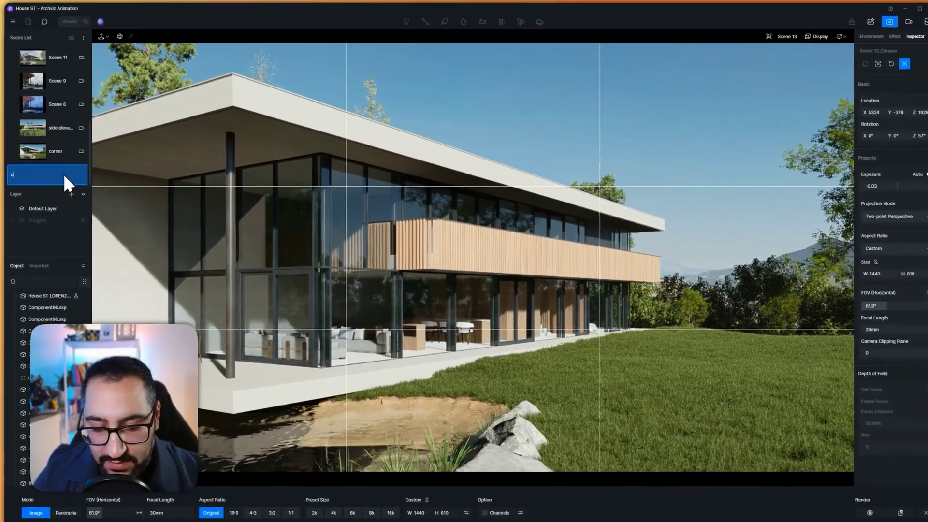
type("orner 30")
key("Return")
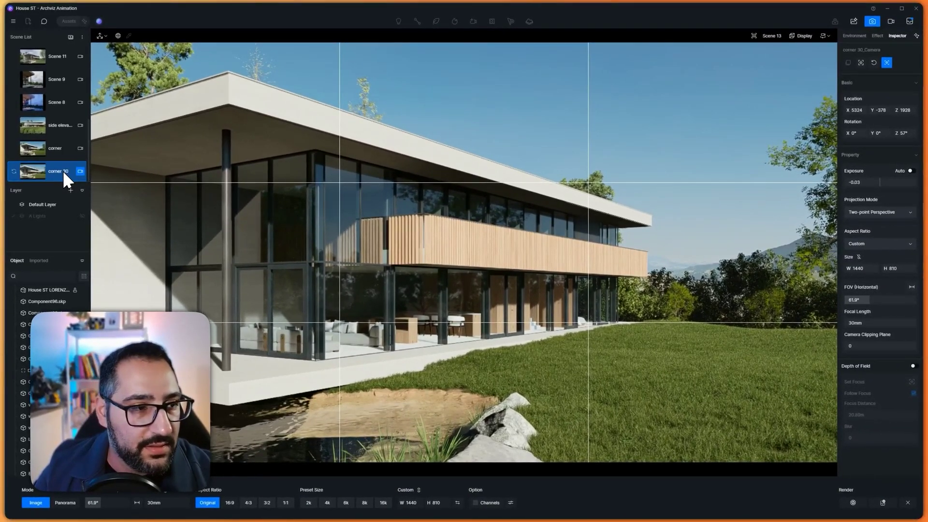
double_click(61, 148)
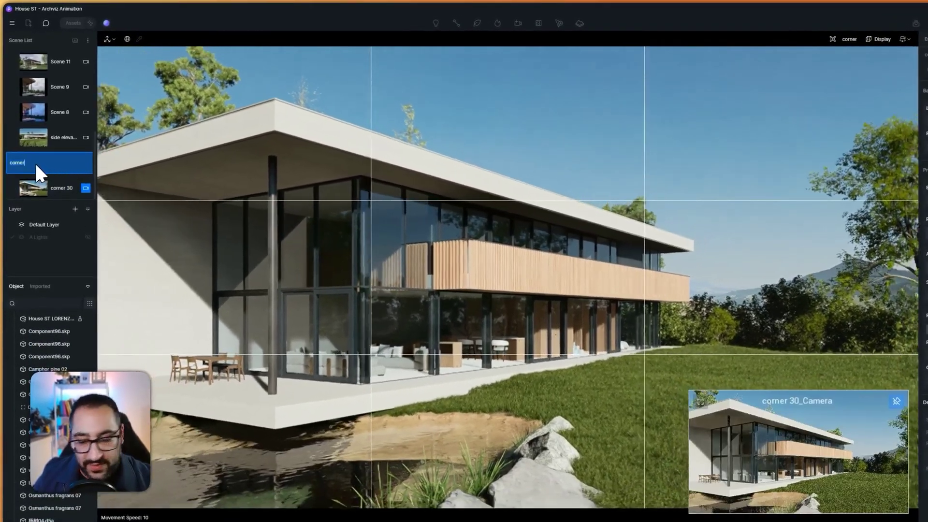
type("25")
key("Return")
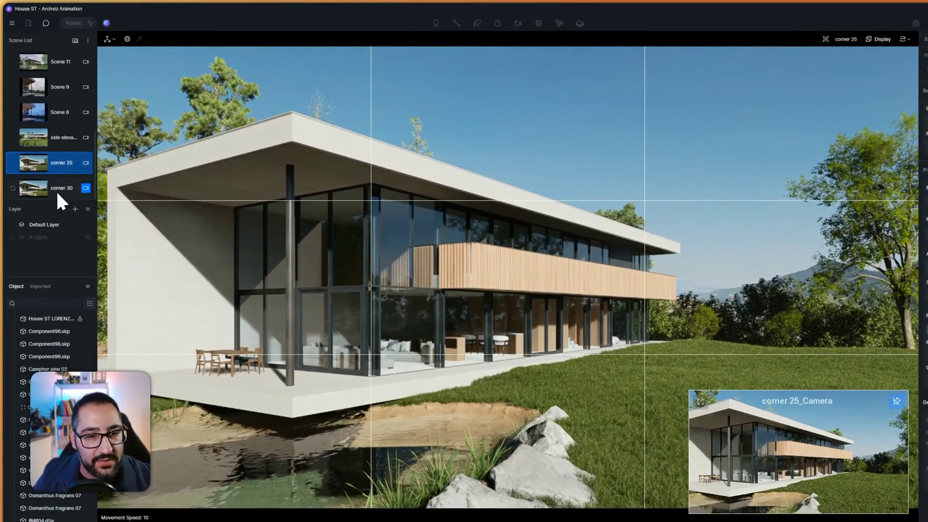
View the corner 30 scene, then switch back to the corner 25 scene
left_click(56, 190)
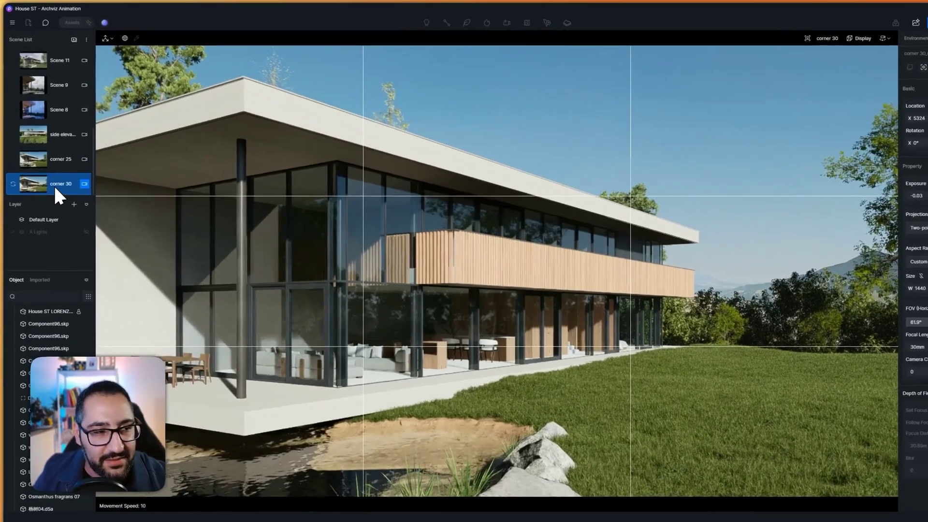
right_click(58, 170)
left_click(18, 181)
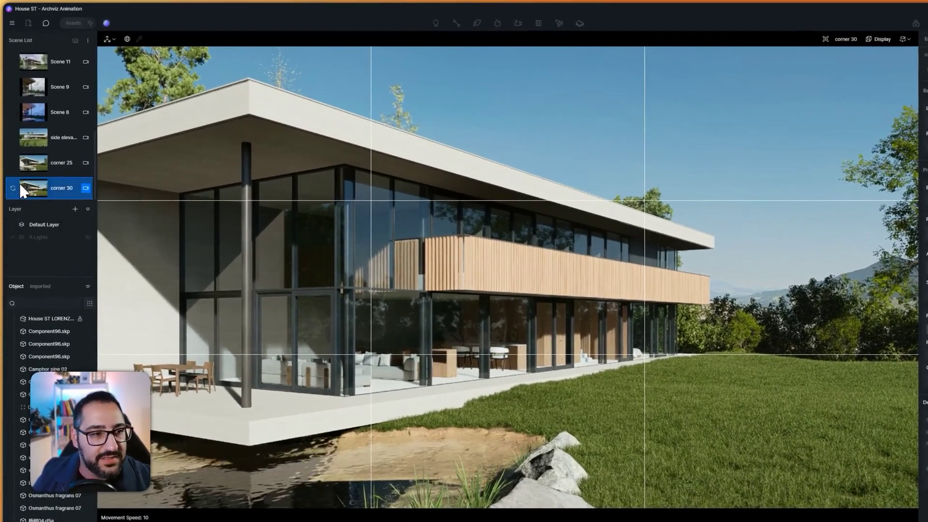
left_click(63, 164)
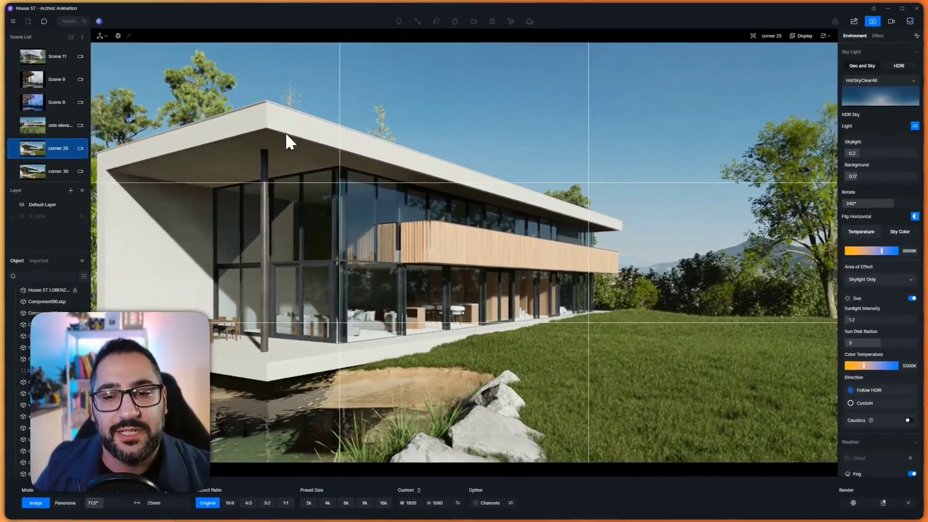
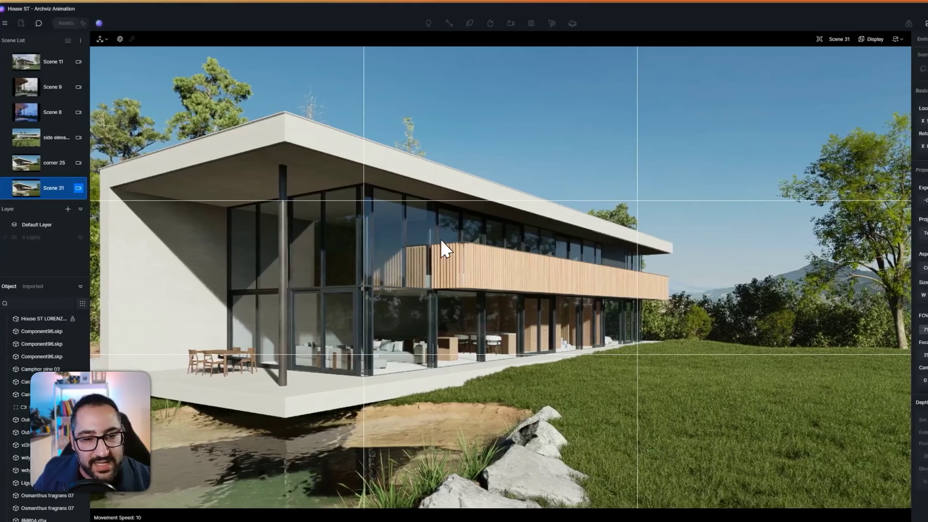
Fly the camera in and set its focal length to 50mm
scroll(457, 264, "up", 10)
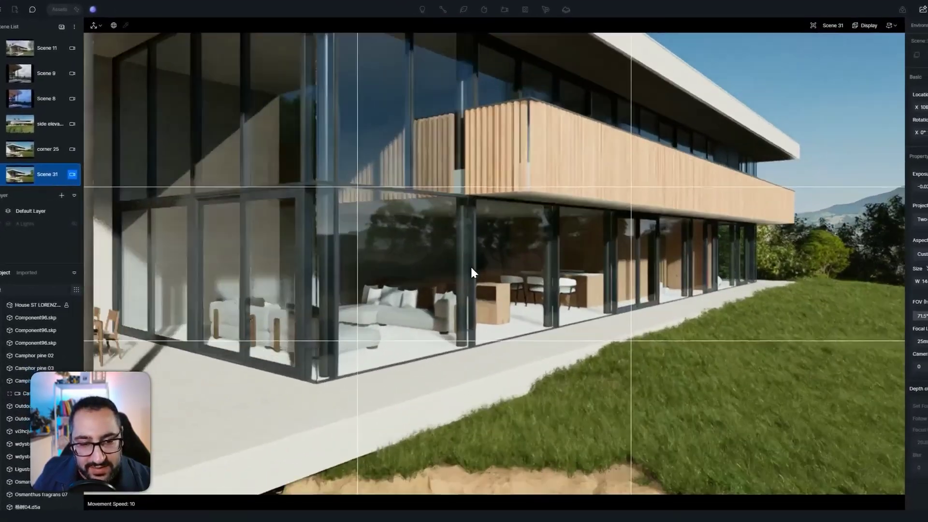
scroll(464, 310, "up", 3)
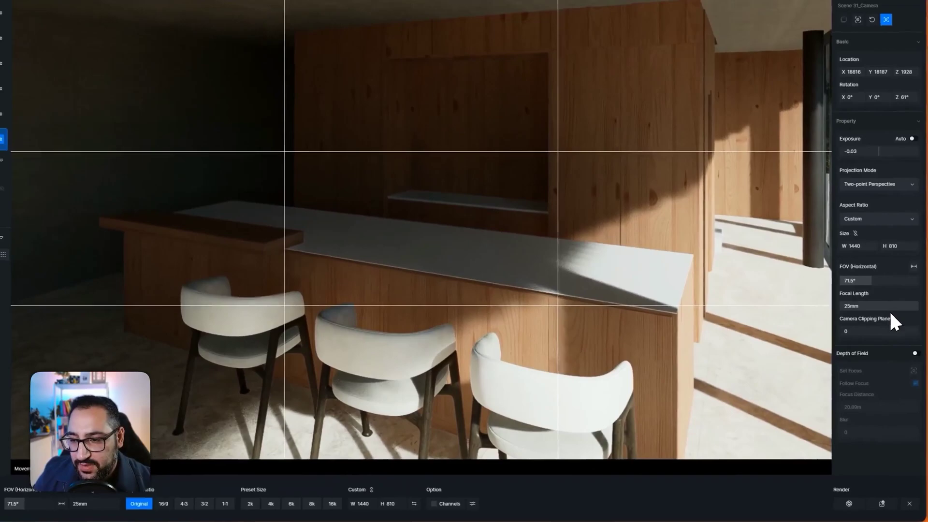
left_click(899, 303)
type("50")
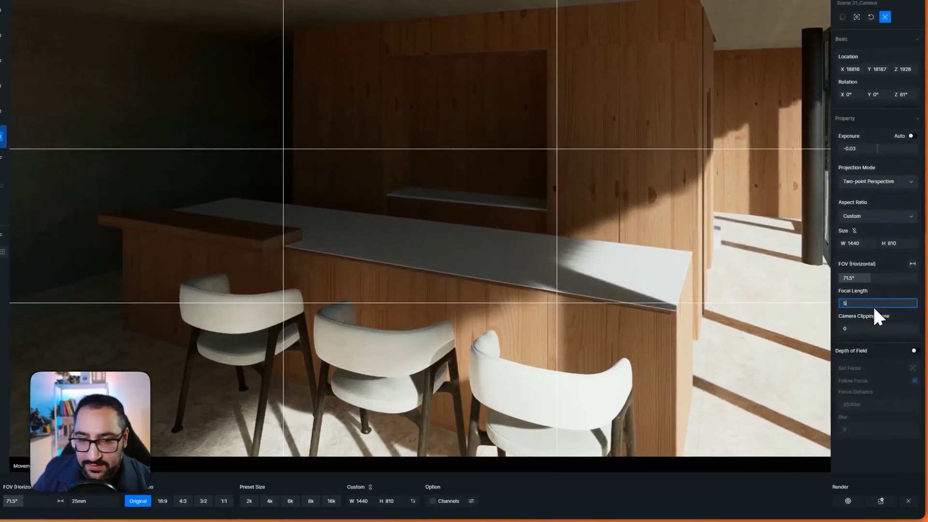
key("Return")
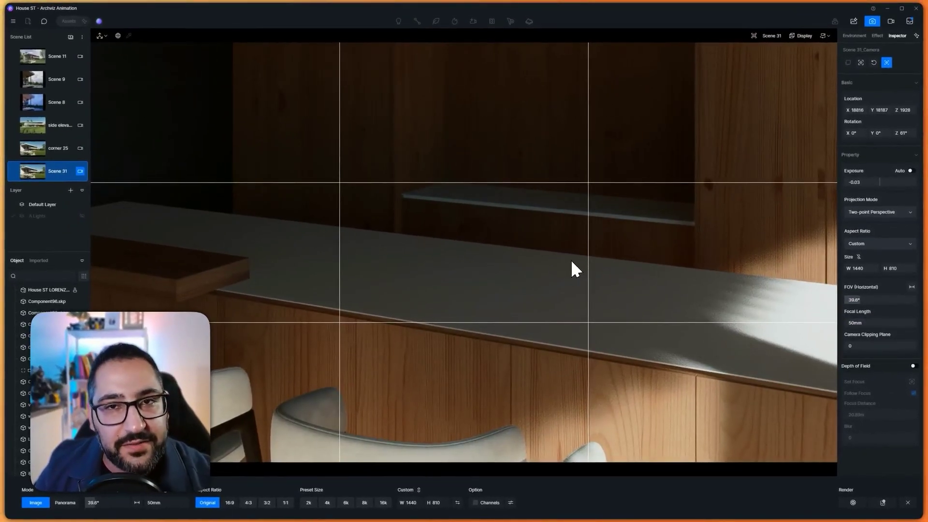
Frame a close view of the wood-slatted upper facade and roof overhang
scroll(569, 265, "down", 5)
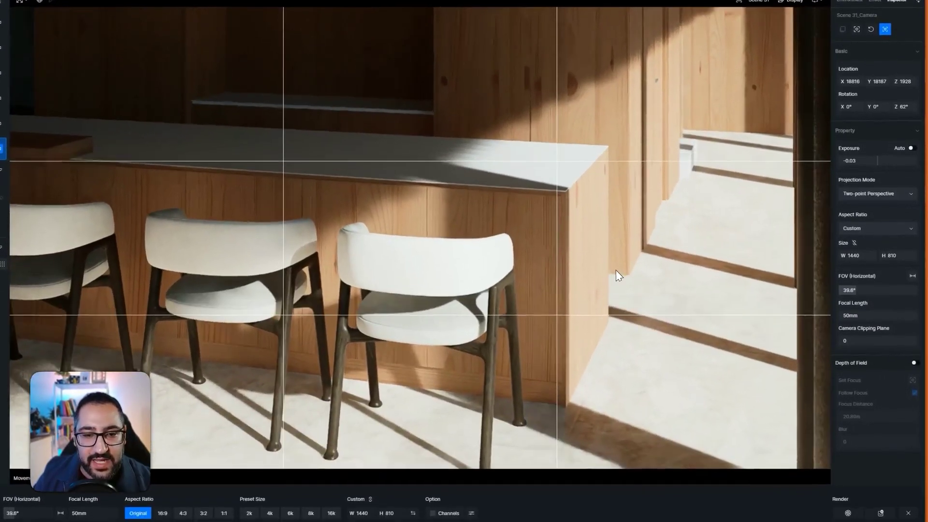
scroll(552, 268, "up", 5)
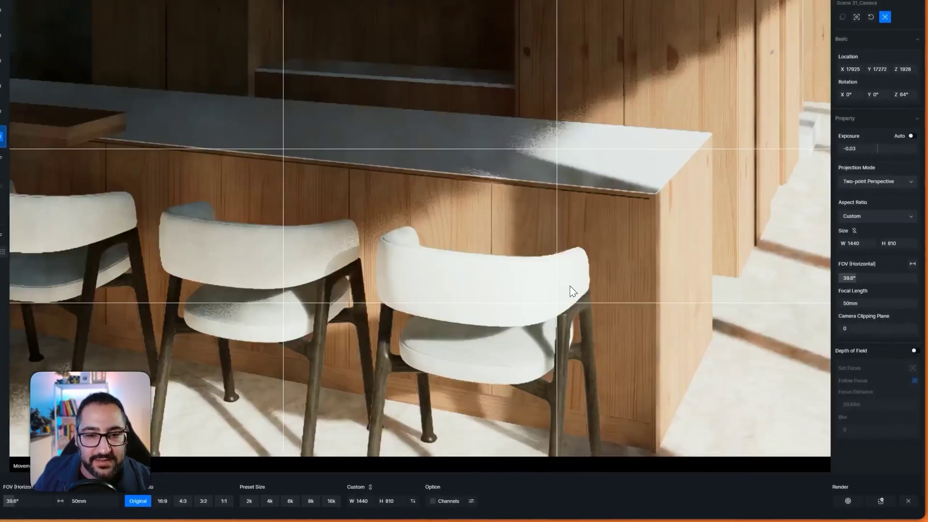
right_click_drag(573, 290, 593, 291)
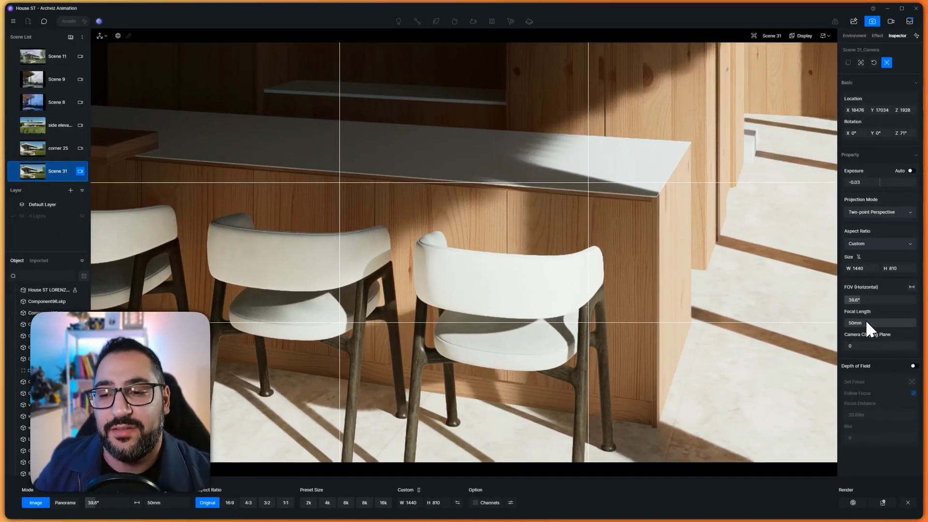
scroll(865, 320, "down", 5)
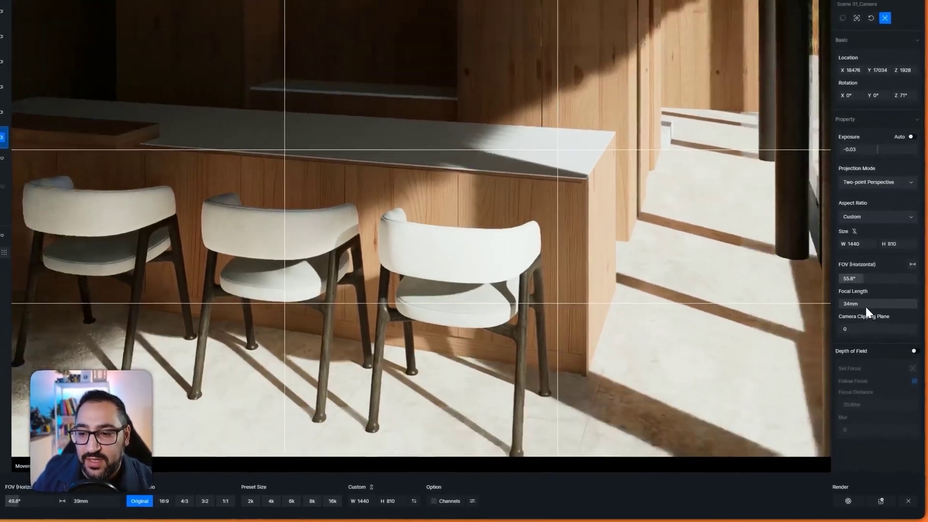
scroll(865, 305, "down", 4)
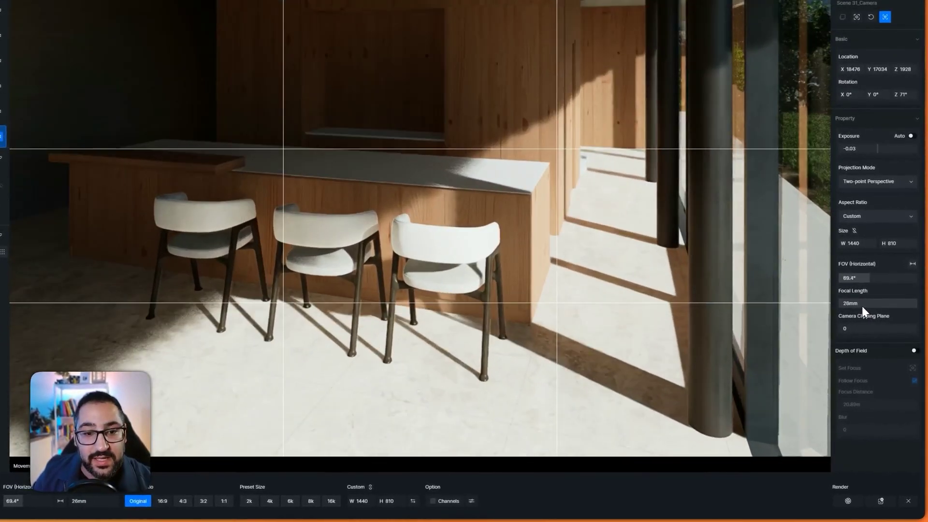
scroll(862, 307, "up", 8)
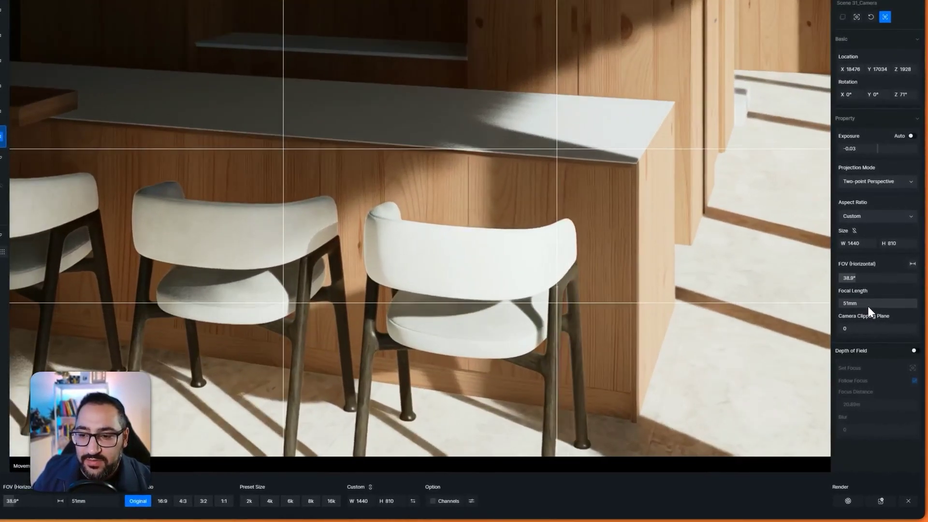
scroll(868, 306, "down", 1)
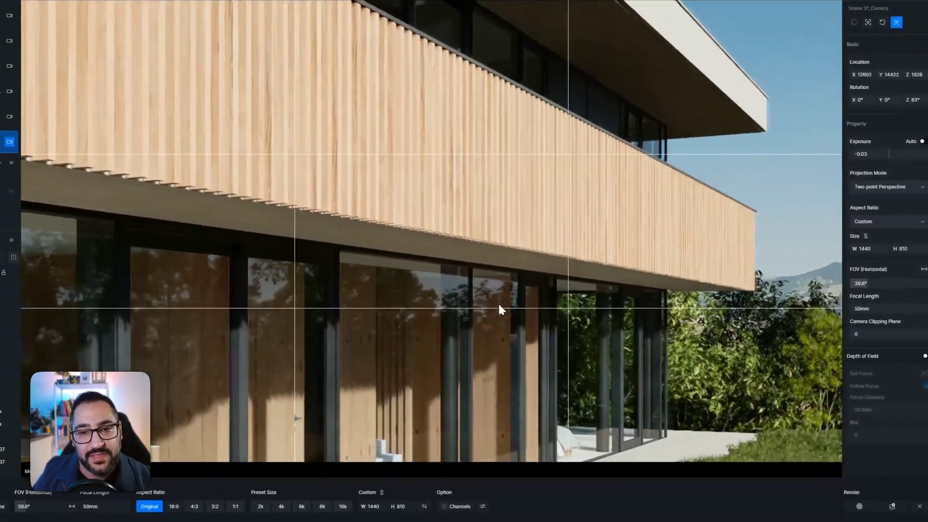
right_click_drag(498, 302, 540, 393)
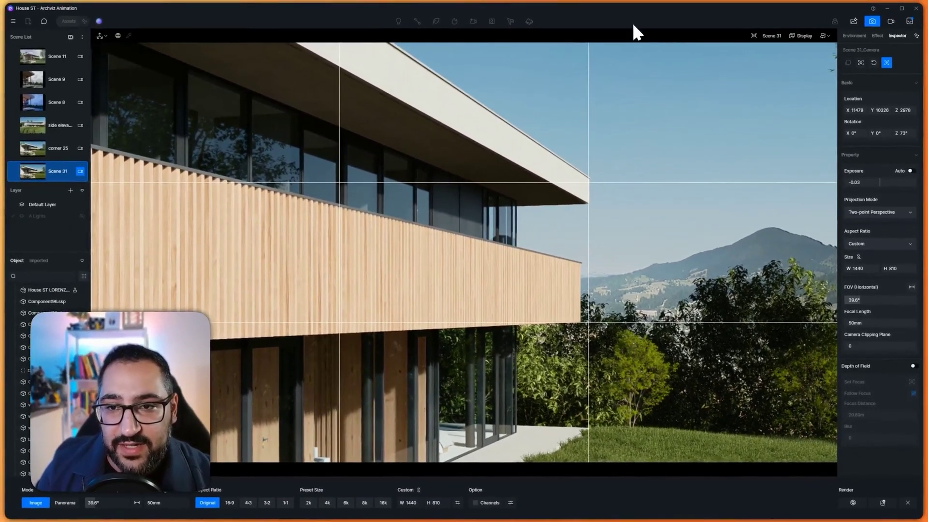
Rename the Scene 31 view in the Scene List to 'macro roof 50'
scroll(22, 137, "down", 1)
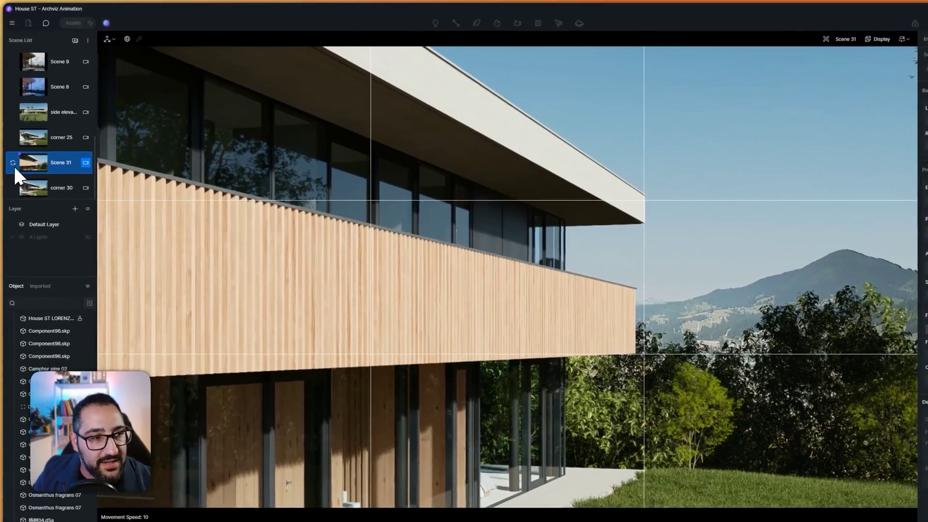
double_click(61, 149)
type("macro roof")
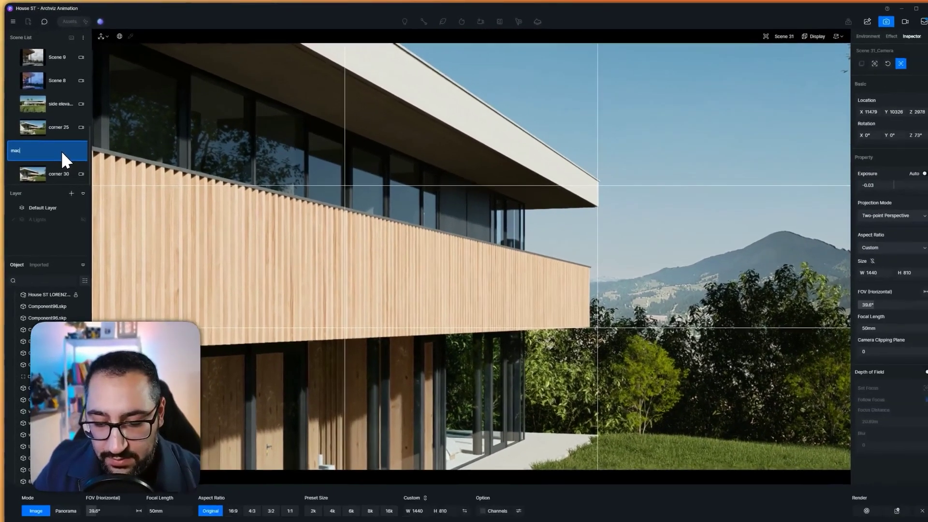
type(" 5")
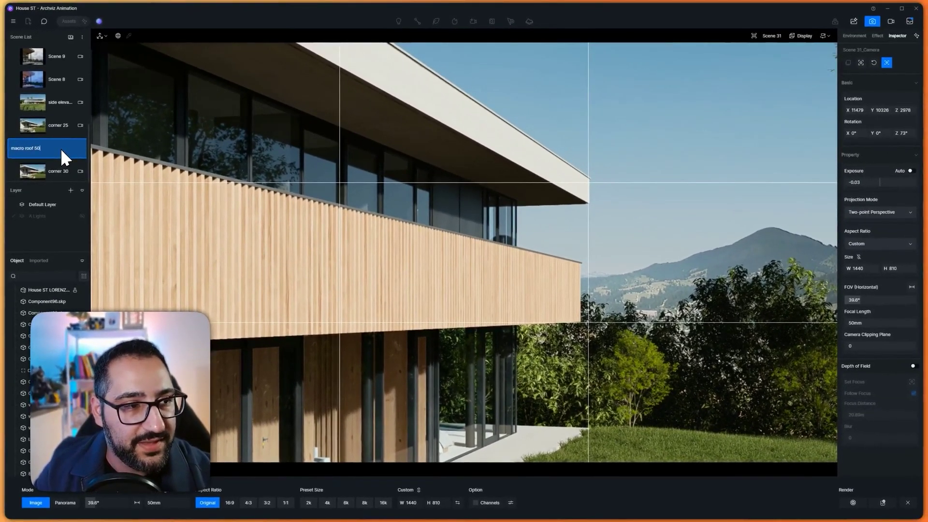
type("0")
key("Return")
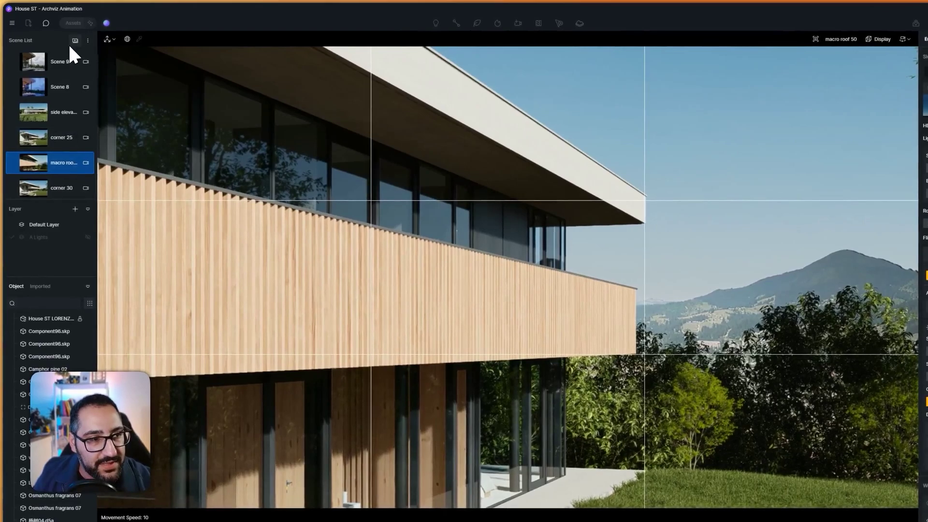
Save the current view as a new Scene 31 and move the camera closer to the building
left_click(70, 37)
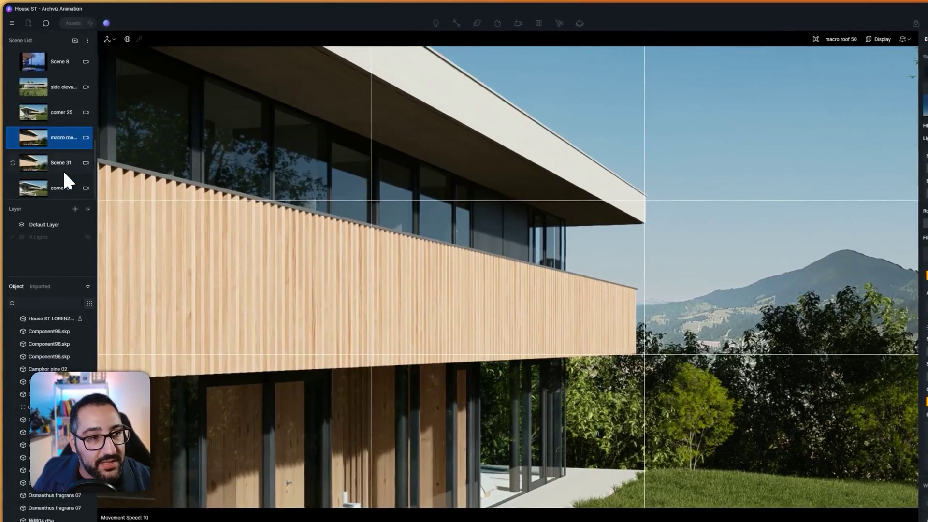
left_click(73, 189)
left_click(61, 163)
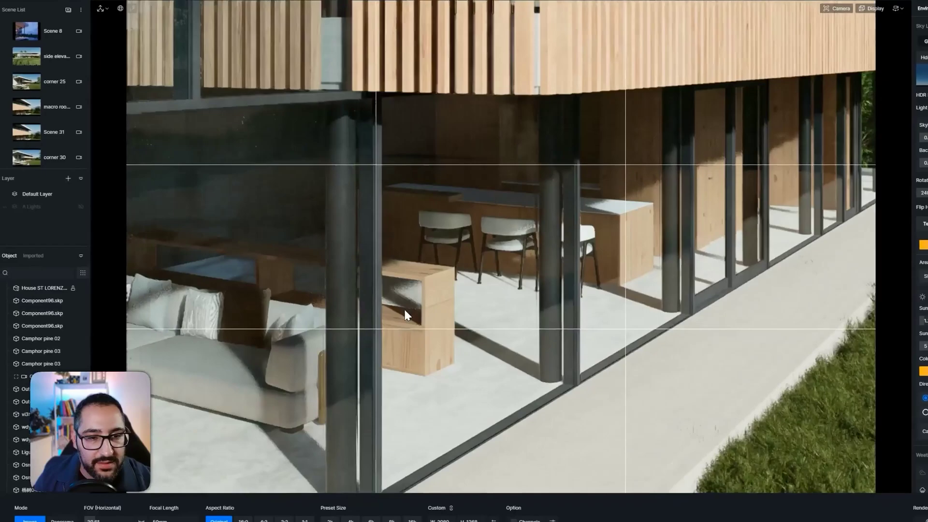
right_click_drag(404, 309, 589, 121)
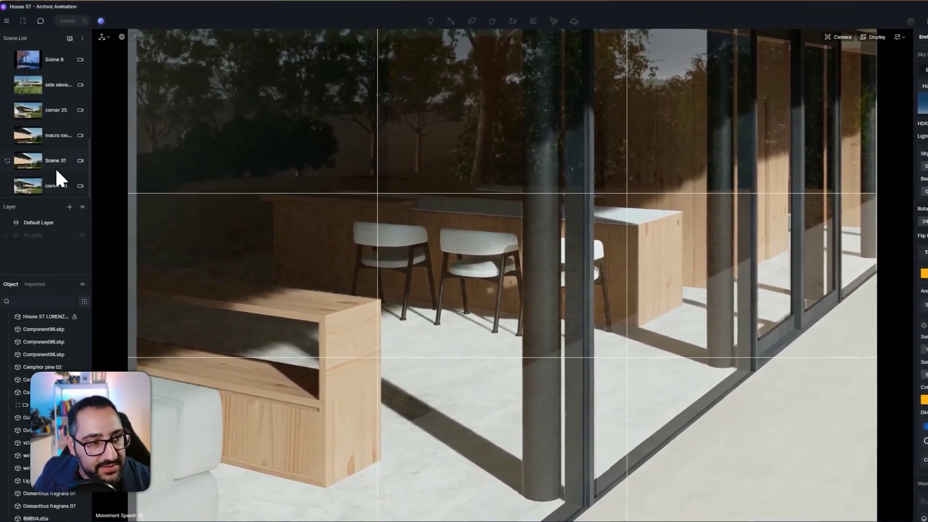
left_click(80, 160)
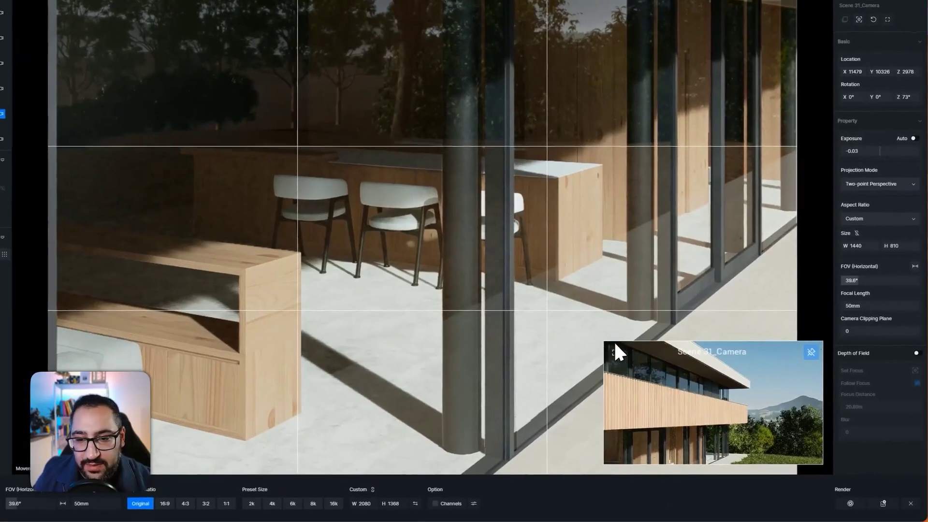
left_click(615, 352)
right_click_drag(625, 332, 497, 368)
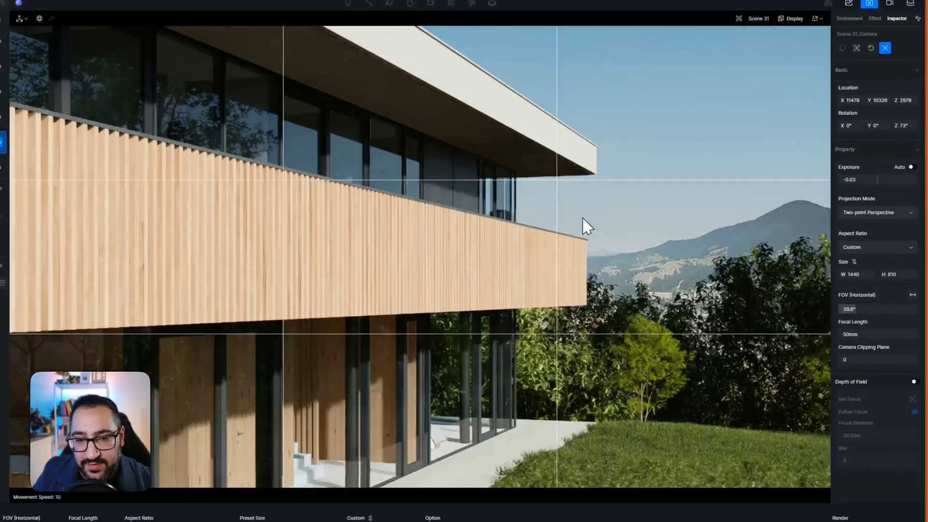
scroll(497, 368, "up", 5)
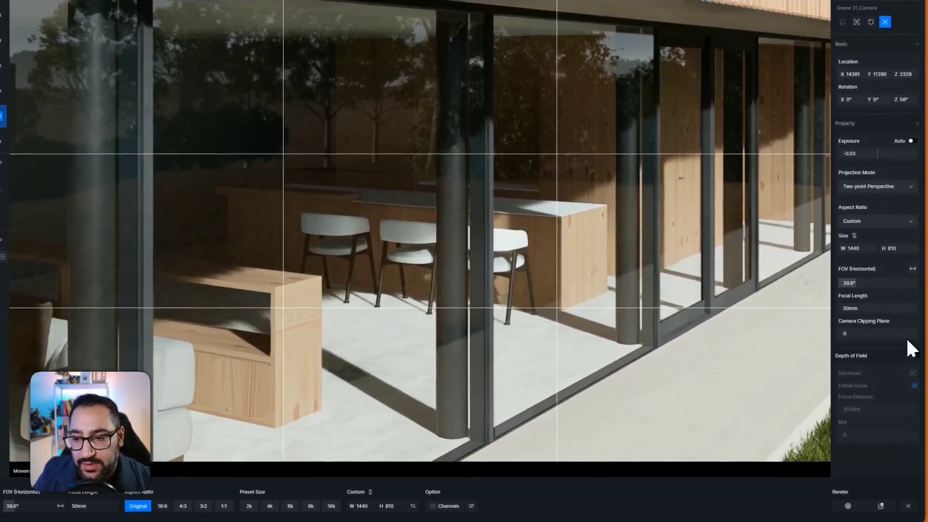
Test camera clipping plane values of 310, 415 and 60
left_click(847, 334)
type("35")
key("BackSpace")
type("10")
key("Return")
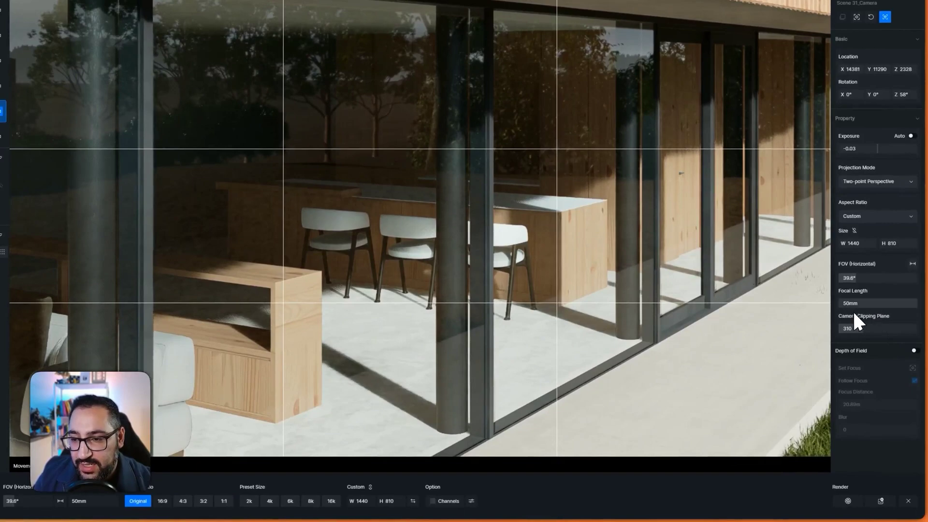
scroll(675, 269, "up", 6)
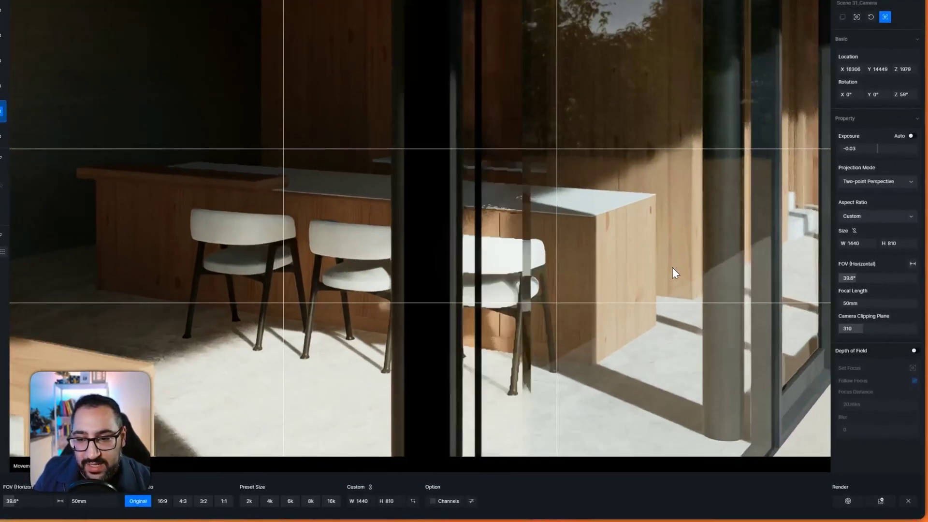
scroll(673, 268, "up", 3)
left_click(866, 329)
type("415")
key("Return")
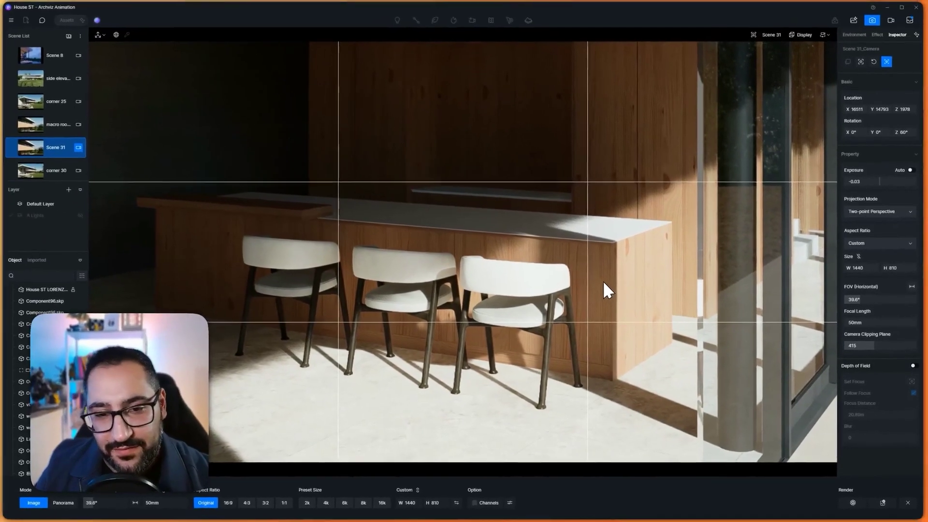
left_click(863, 346)
type("60")
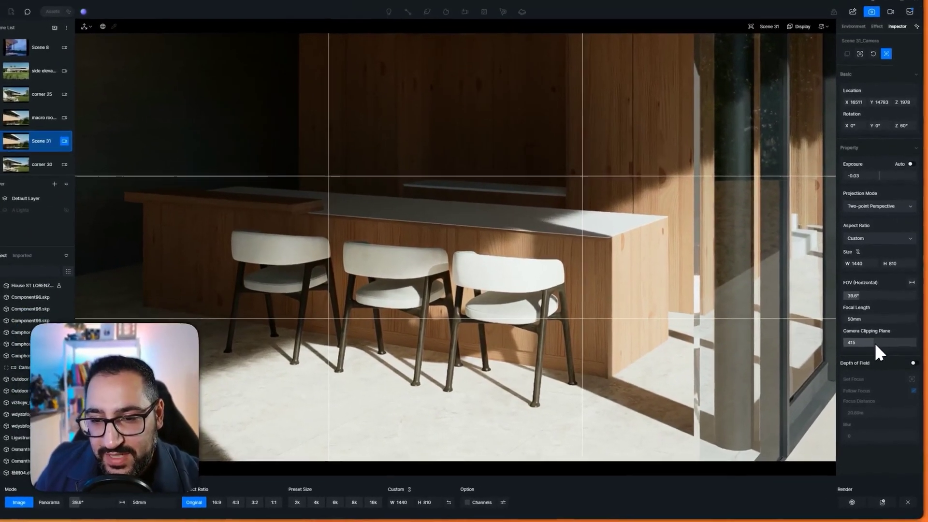
key("Return")
Reset the clipping plane to 0, then raise it to 470 to cut away the foreground glass
double_click(861, 331)
type("0")
key("Return")
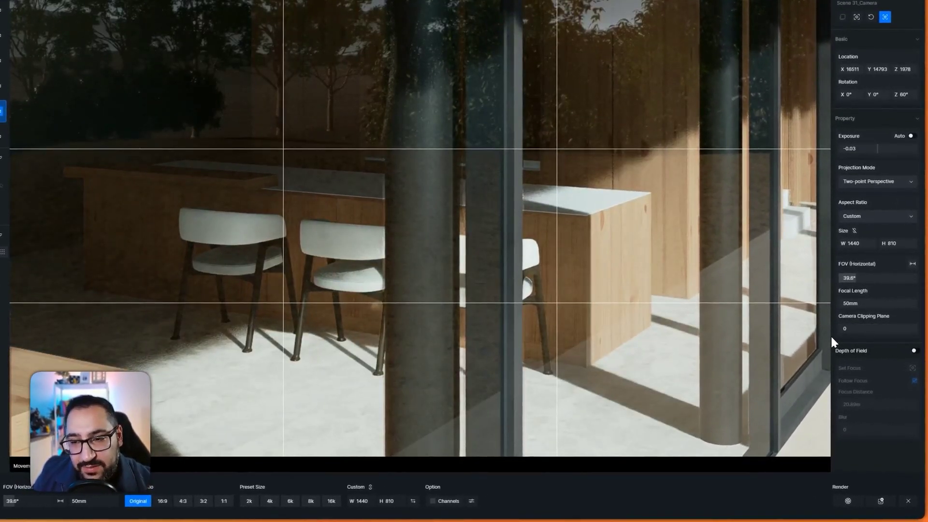
left_click_drag(834, 333, 874, 328)
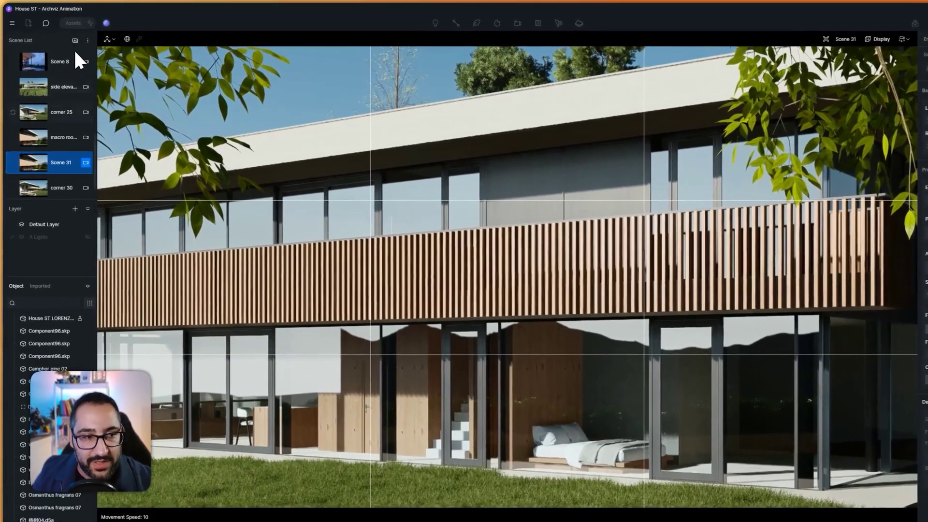
Switch to Scene 32 and set its focal length to 30mm
scroll(71, 123, "down", 1)
left_click(66, 190)
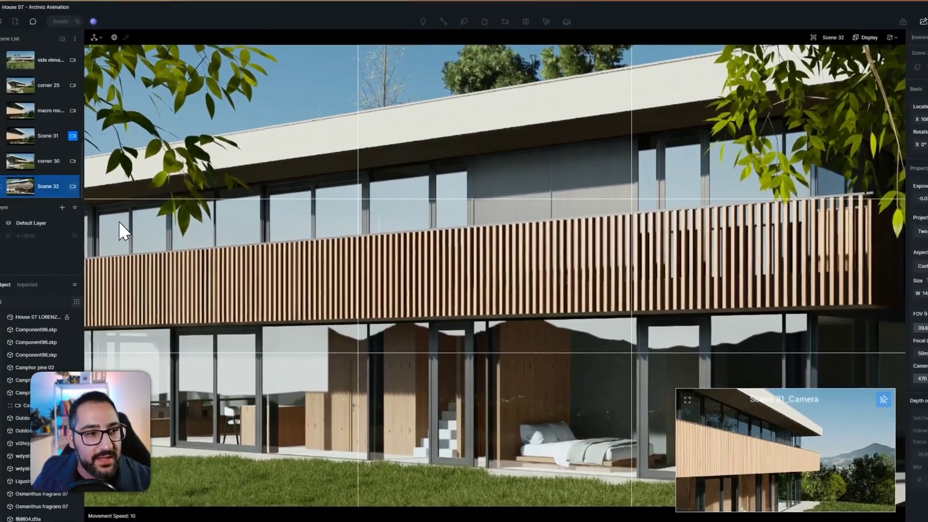
left_click(27, 184)
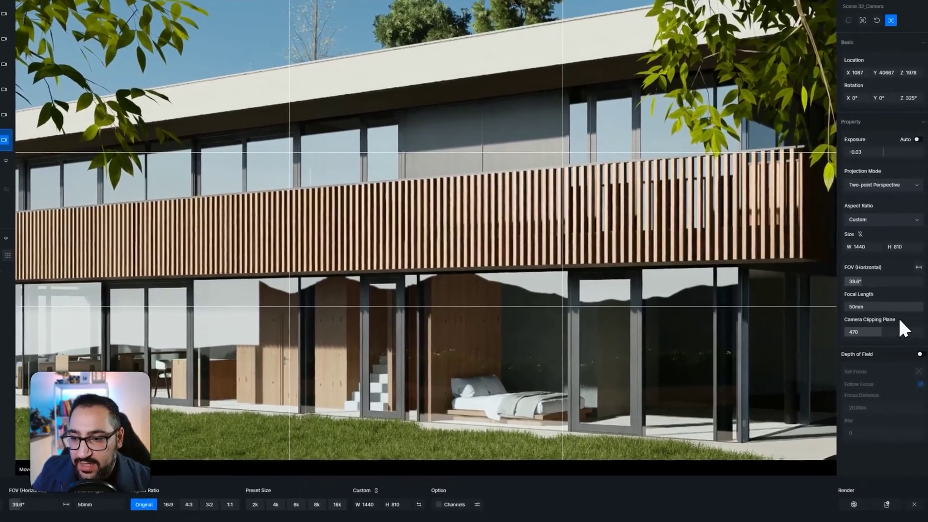
scroll(863, 305, "down", 5)
scroll(863, 305, "up", 3)
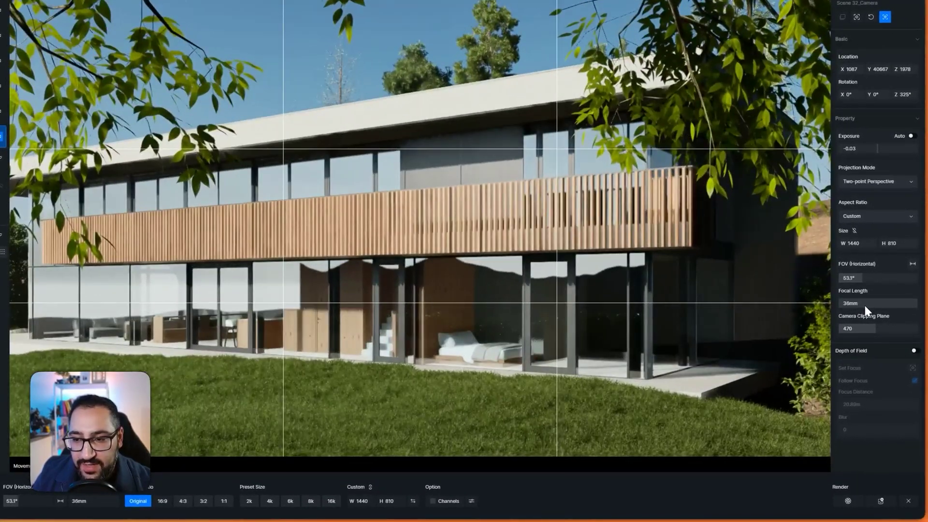
scroll(865, 306, "down", 1)
left_click(867, 302)
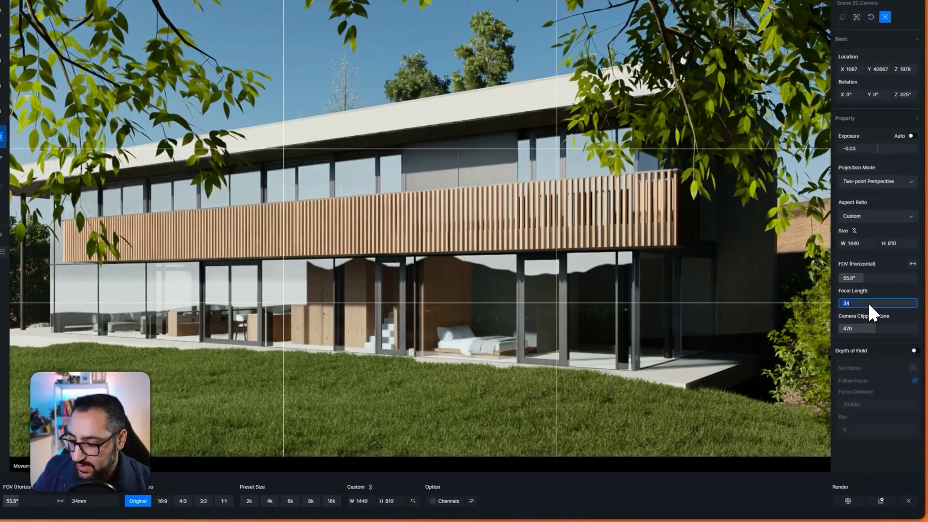
type("30")
key("Return")
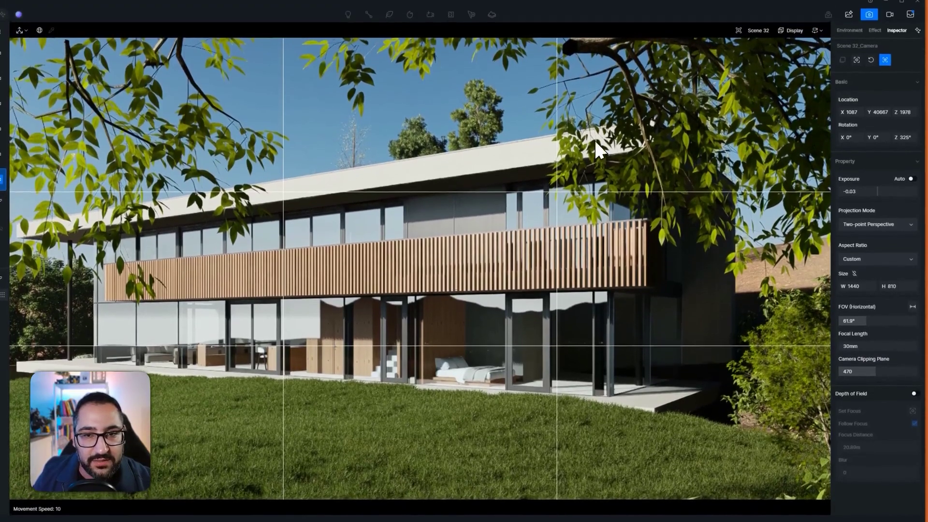
Reframe Scene 32, set its clipping plane to 425, and return to macro roof 50
key("w")
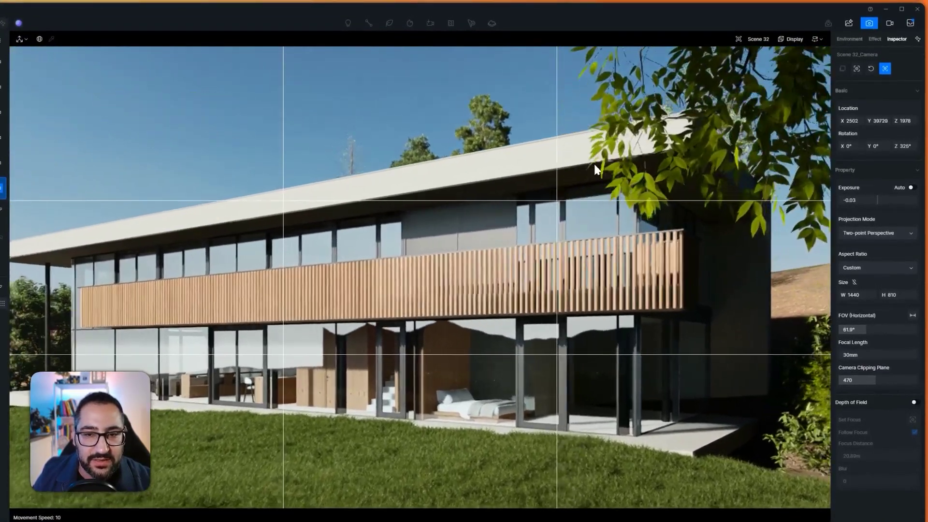
right_click_drag(594, 166, 557, 166)
key("s")
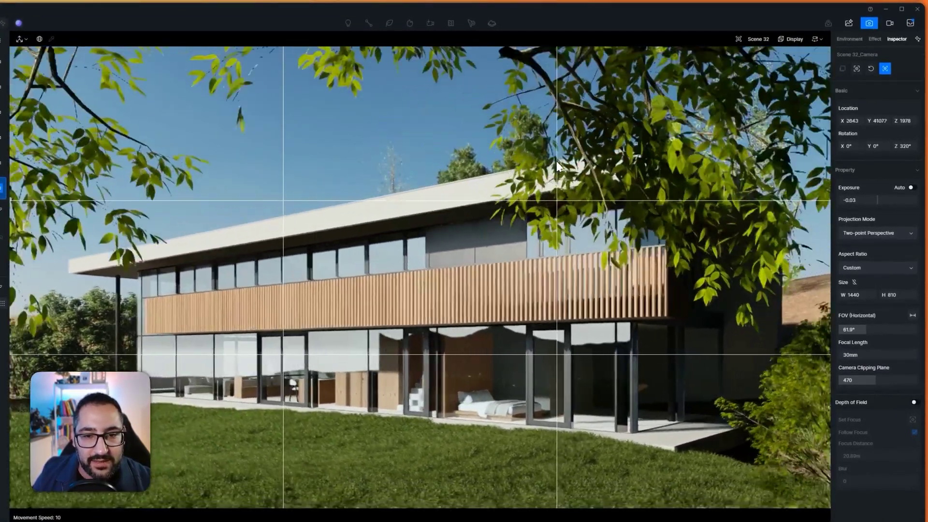
key("a")
key("a")
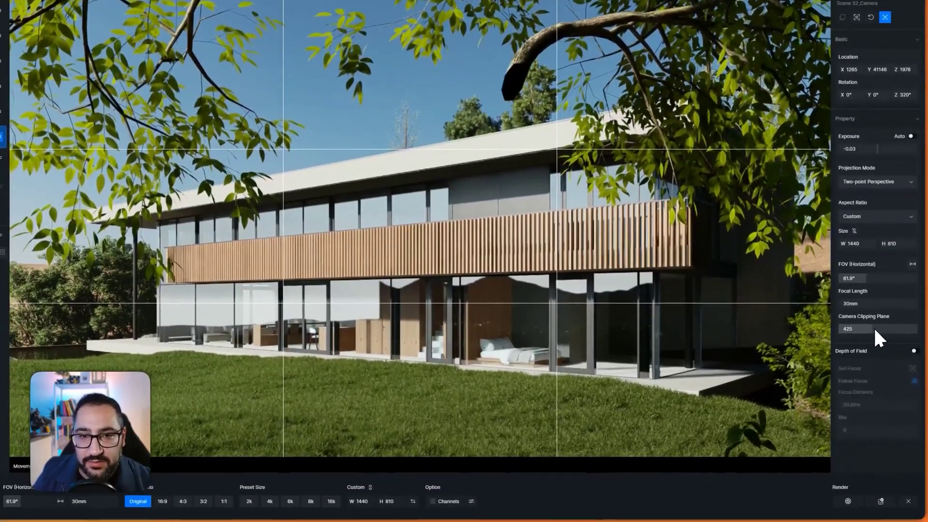
left_click_drag(874, 359, 886, 357)
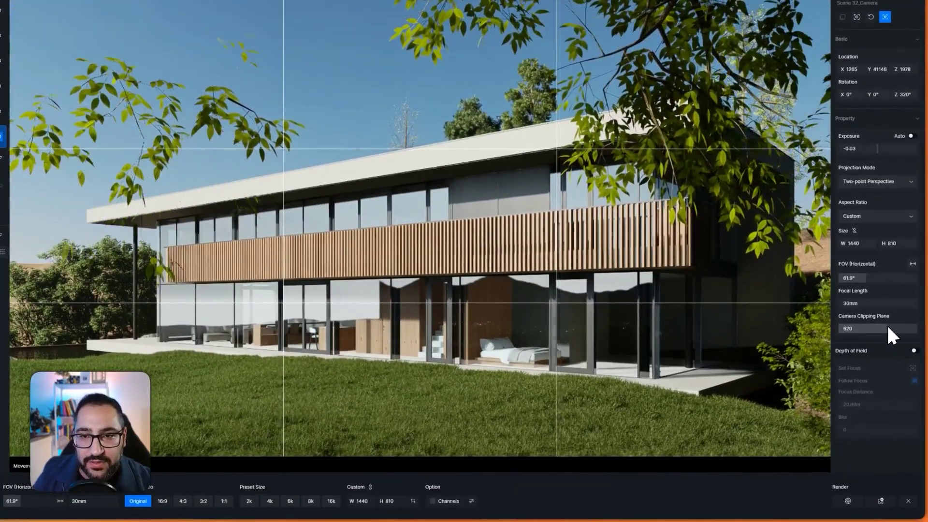
left_click_drag(886, 324, 873, 326)
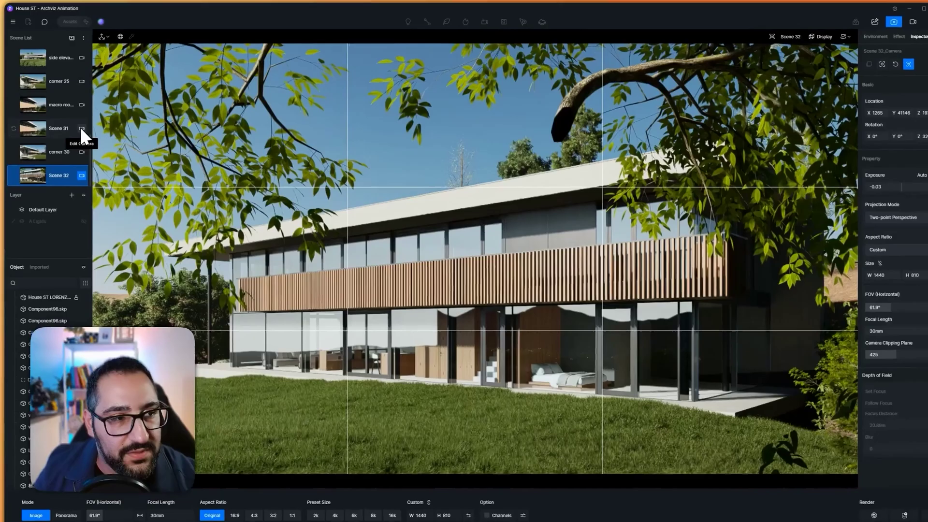
left_click(80, 102)
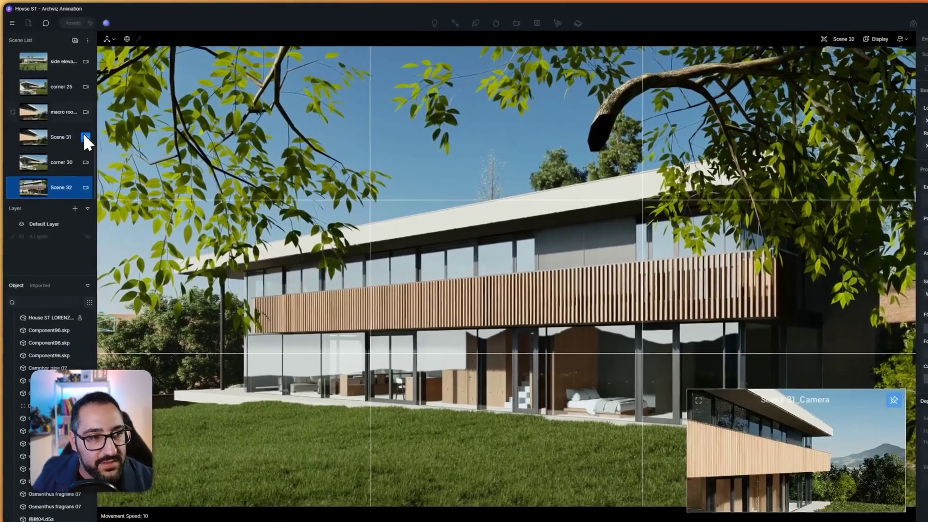
left_click(62, 118)
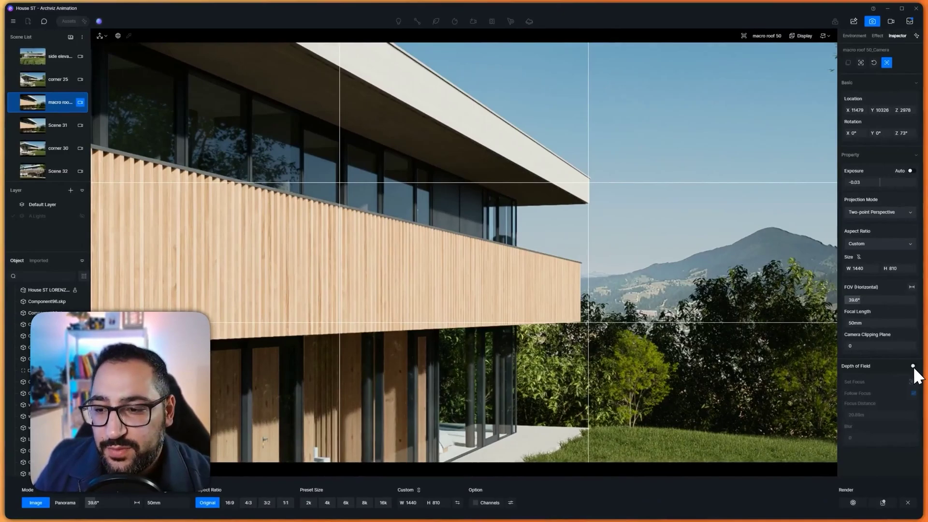
Enable depth of field on macro roof 50, pick a focus point, and set blur to 10
left_click(913, 366)
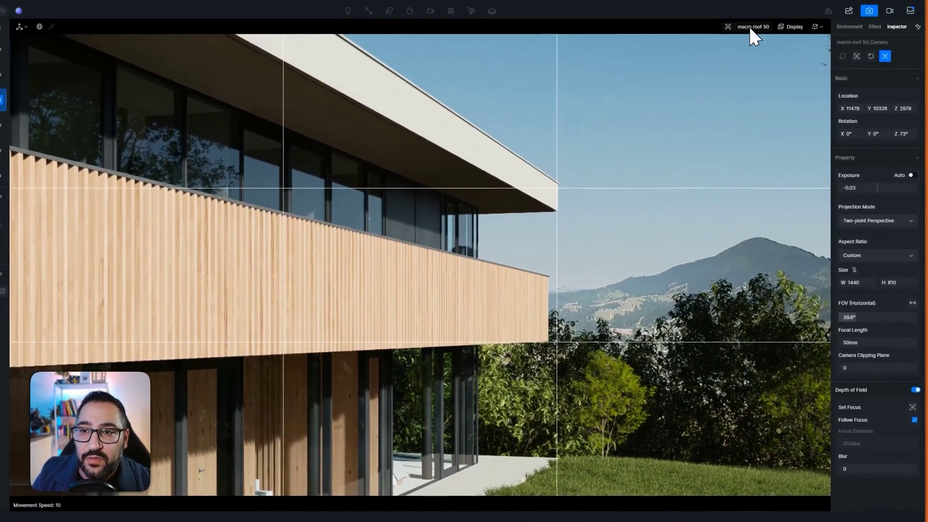
left_click(752, 38)
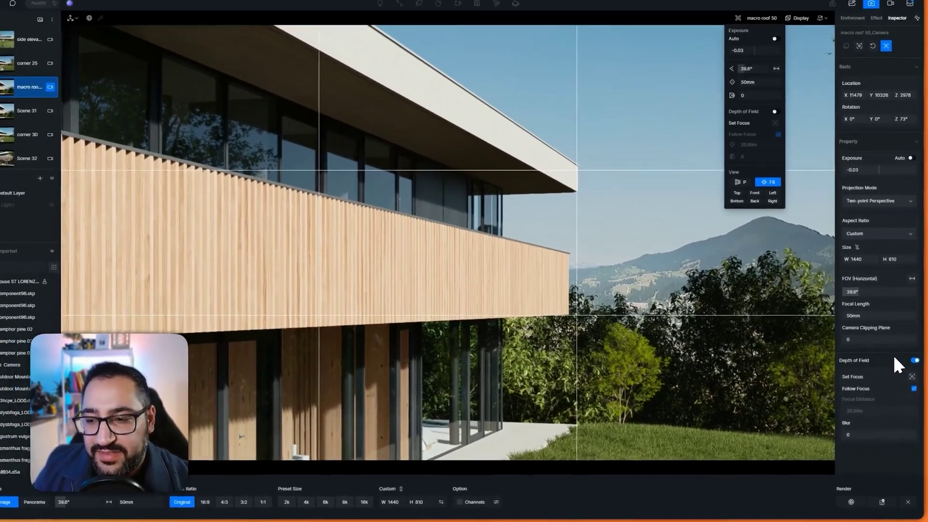
left_click(894, 358)
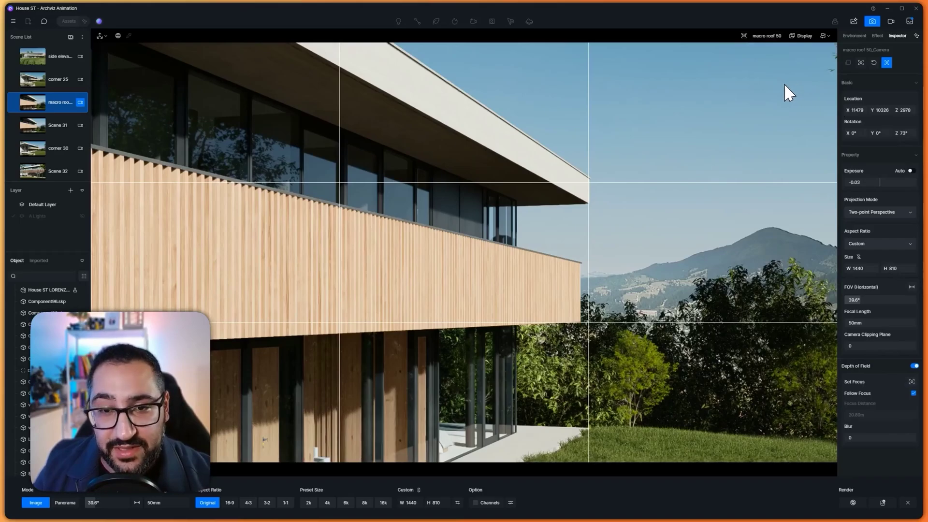
left_click(912, 382)
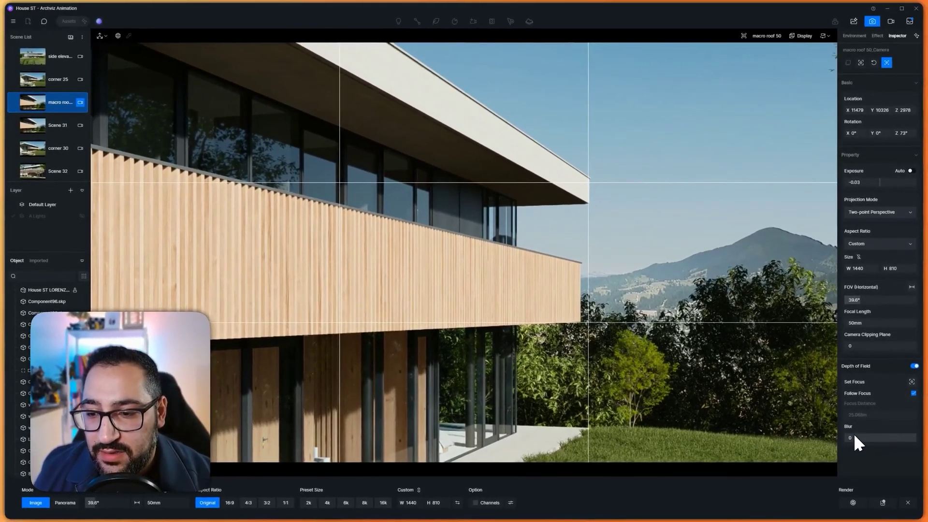
left_click(852, 437)
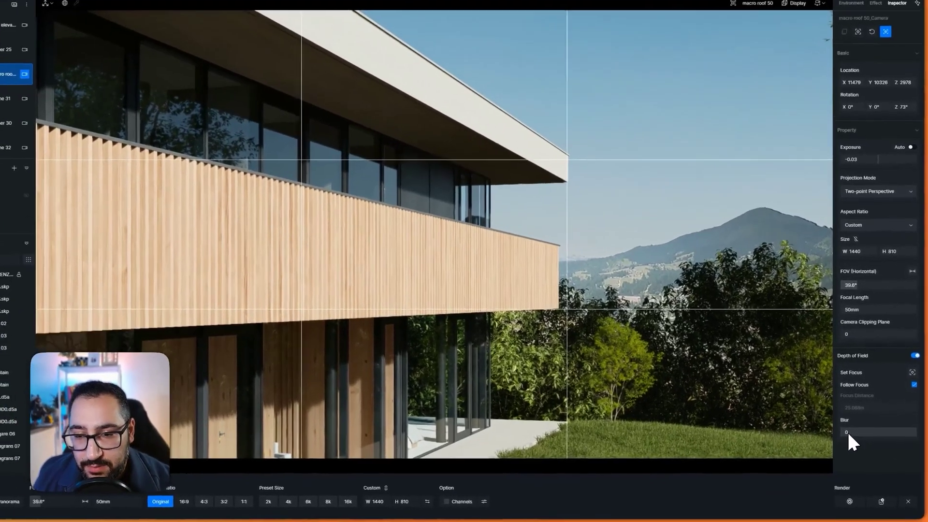
type("10")
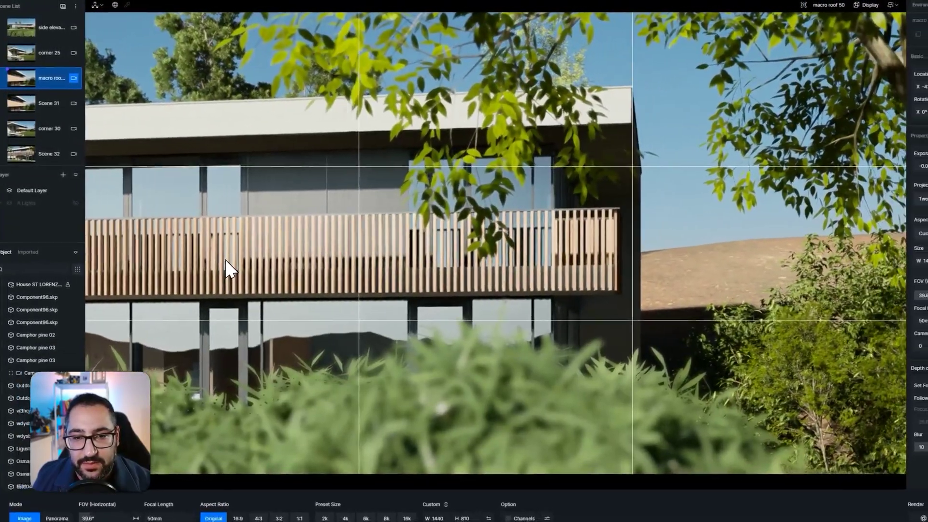
Focus on the balcony's right edge and lower the blur to about 7
left_click(914, 381)
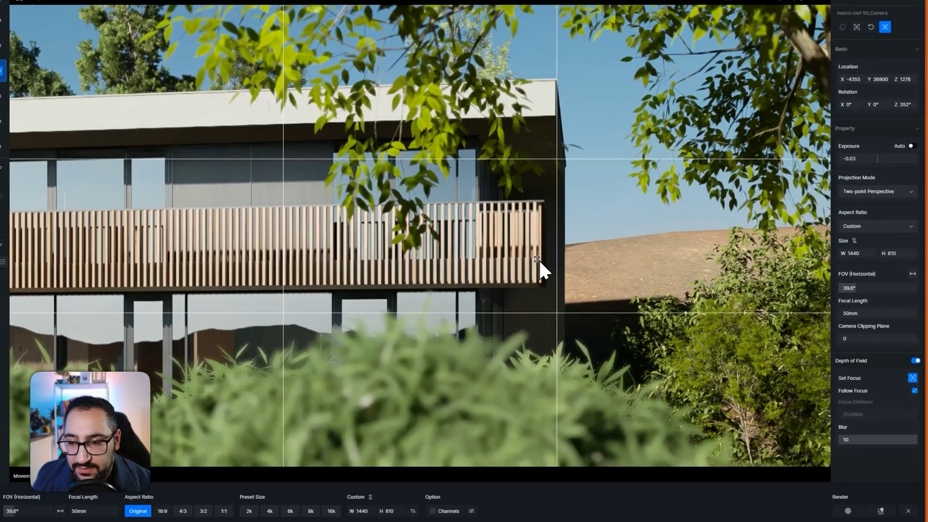
left_click(538, 259)
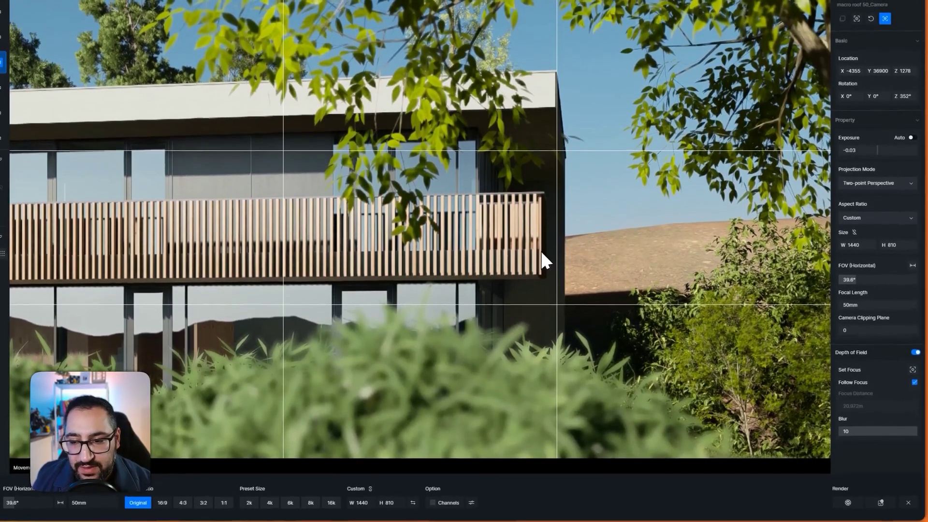
mouse_move(904, 430)
left_mouse_down()
mouse_move(857, 429)
mouse_move(912, 431)
left_mouse_up()
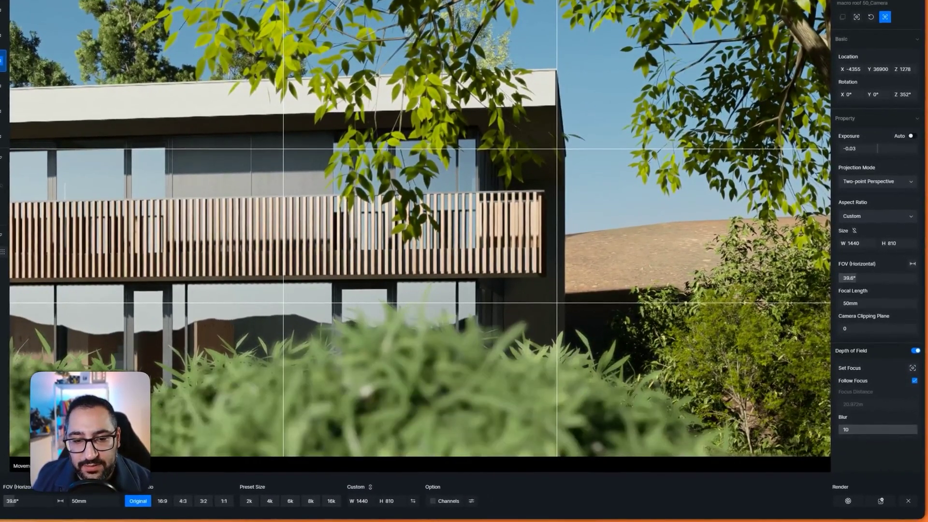
left_click_drag(872, 430, 892, 433)
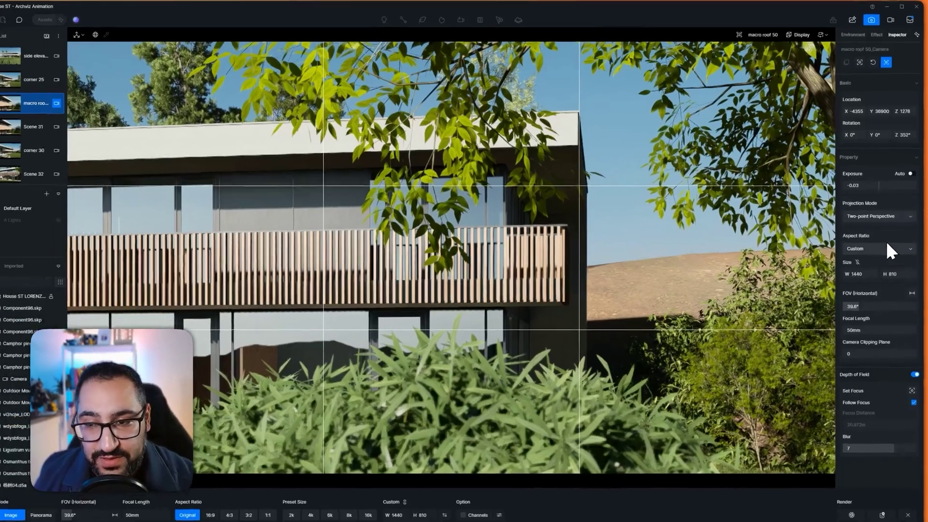
left_click(886, 243)
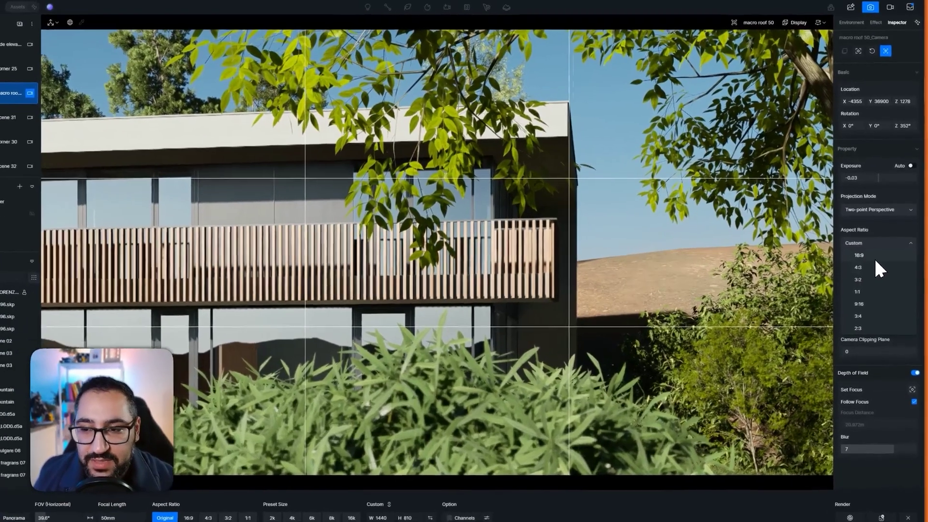
Set the aspect ratio to 16:9 and the output size to 2K (2560 × 1440)
left_click(872, 254)
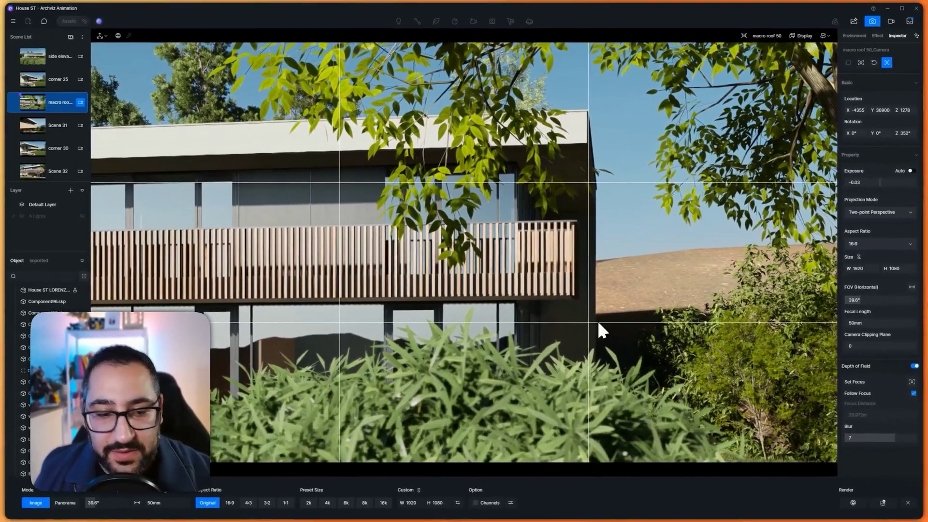
left_click(312, 503)
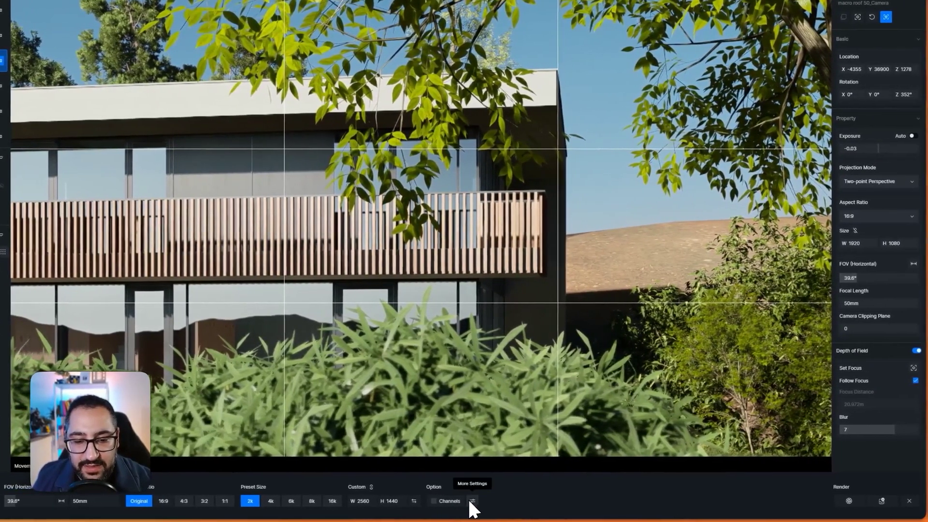
left_click(500, 501)
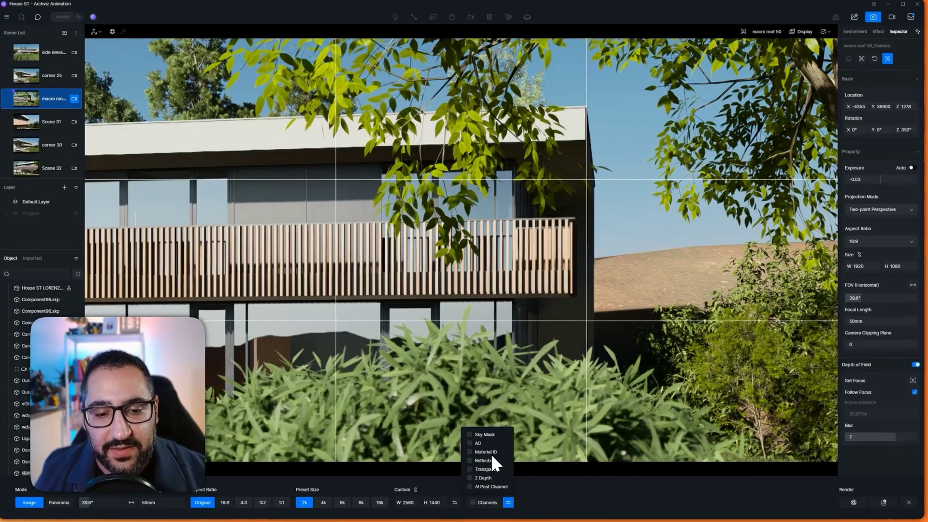
Enable all render channels, including Material ID and Sky Mask, and add the shot to the render queue
left_click(488, 453)
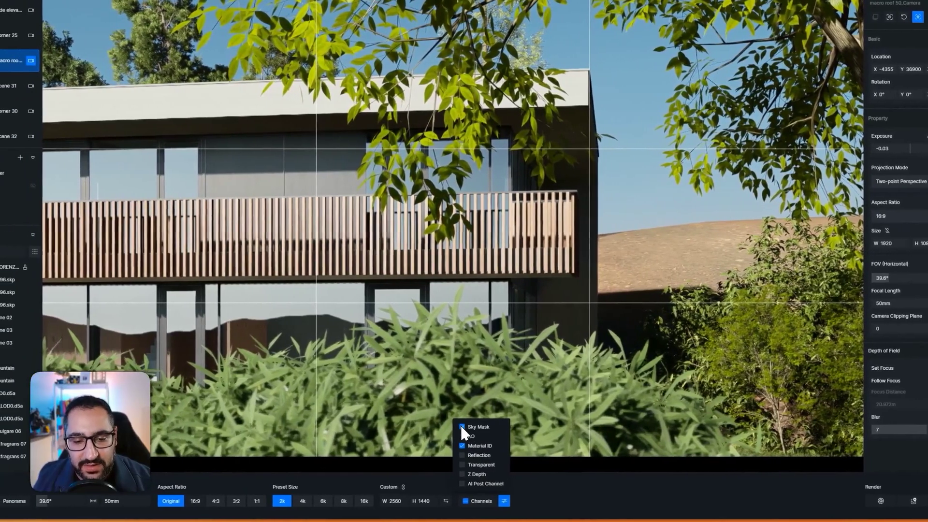
left_click(431, 427)
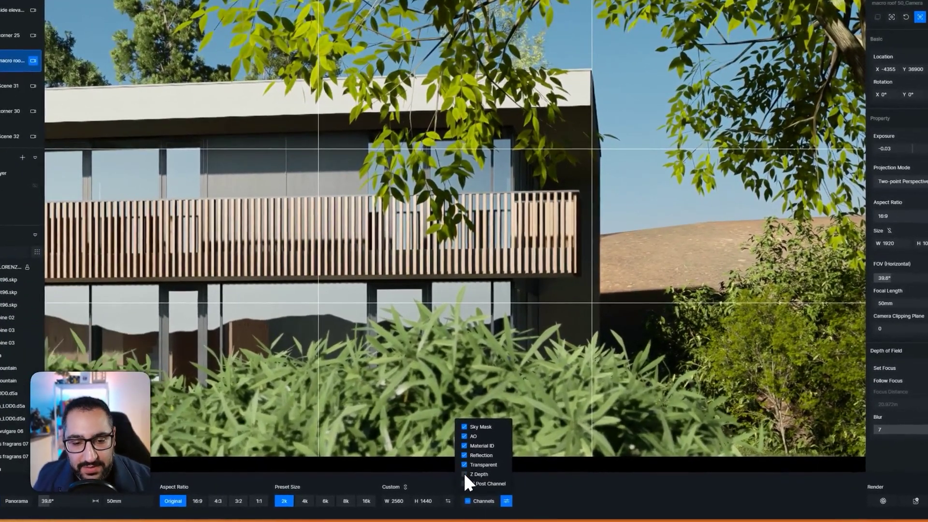
left_click(475, 502)
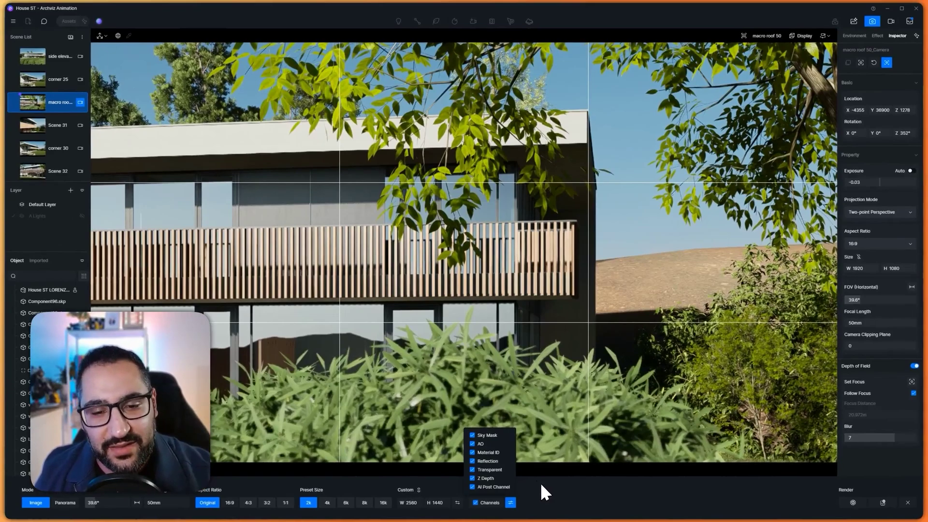
left_click(541, 482)
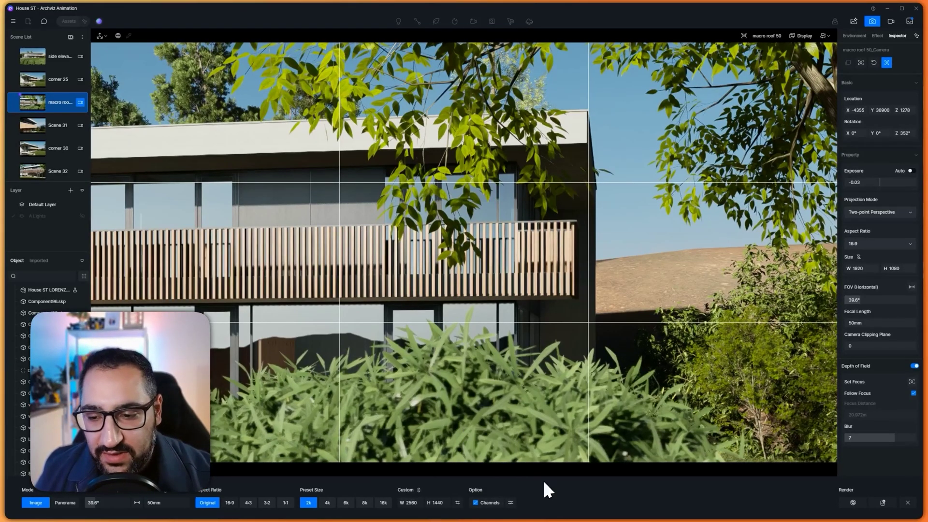
left_click(883, 504)
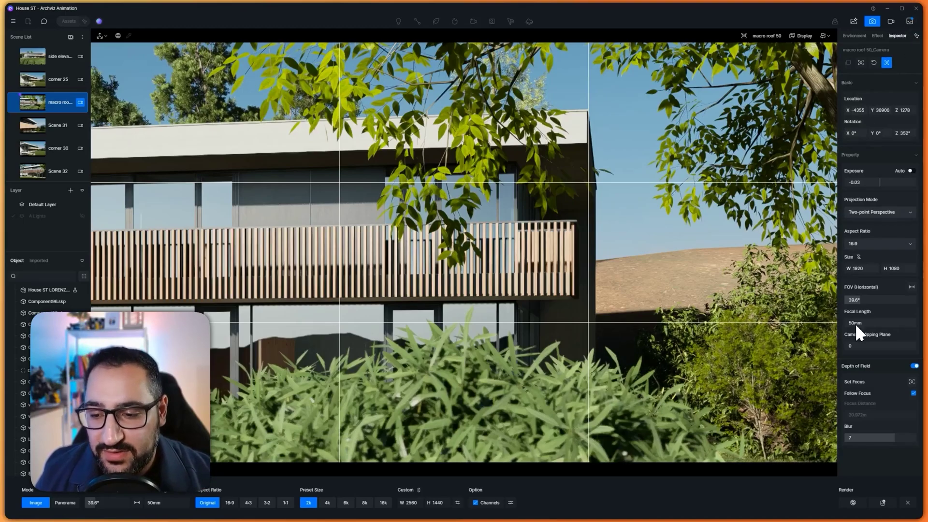
Render the shot as macro roof 50.png and open the output folder
left_click(853, 503)
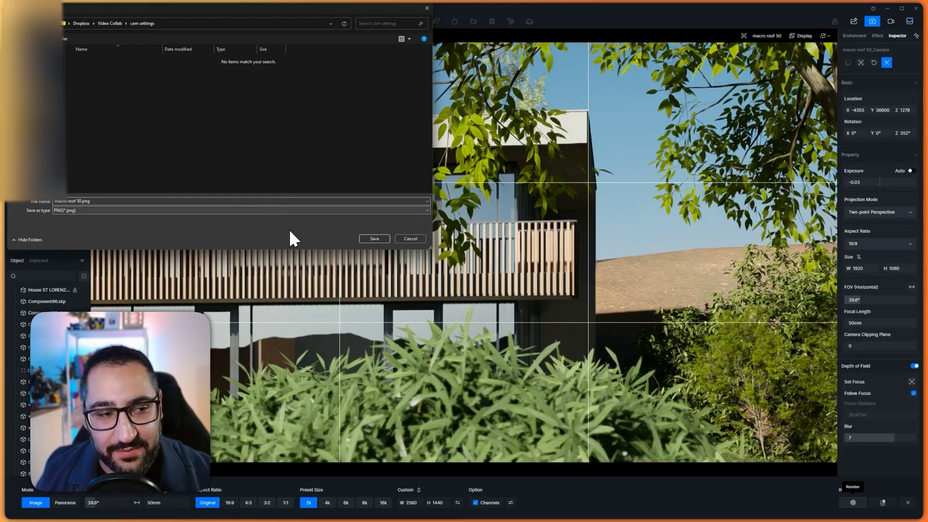
left_click(374, 240)
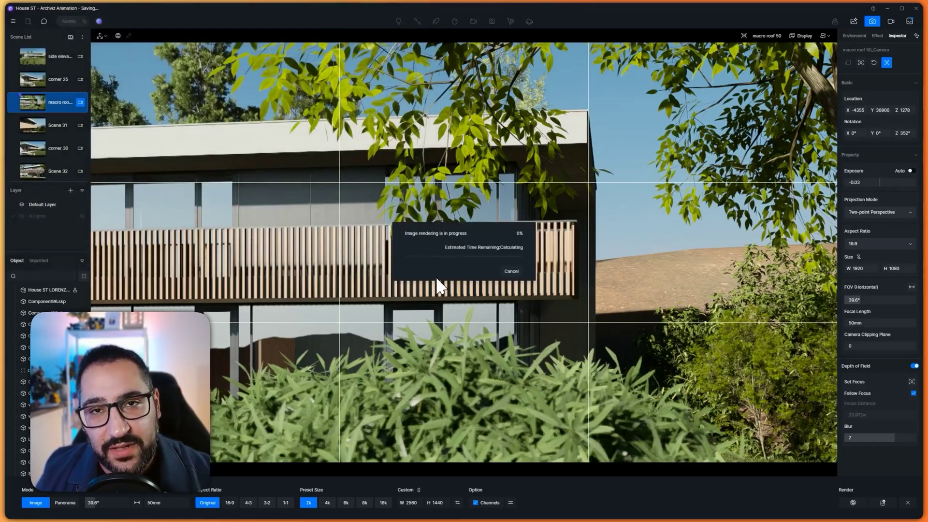
left_click(482, 272)
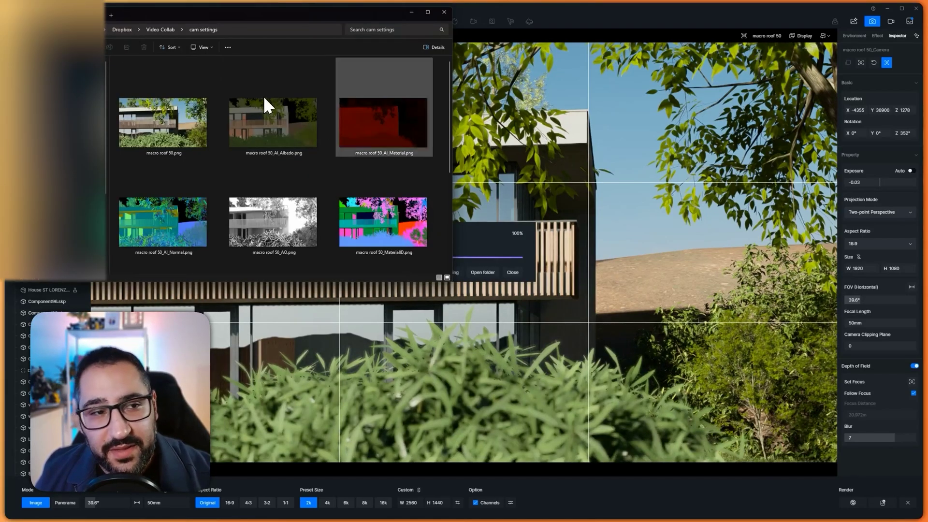
Open macro roof 50.png in Photos and step through each pass, ending at Z Depth
double_click(358, 127)
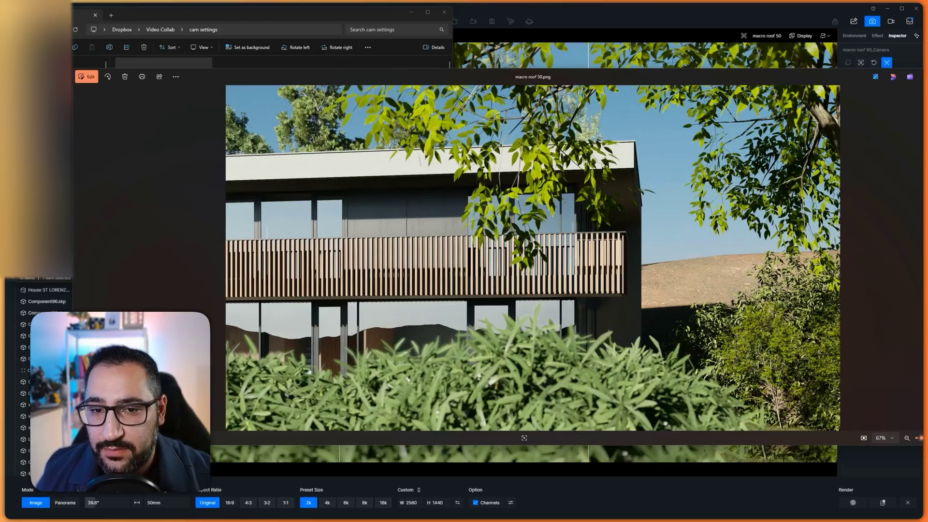
key("Right")
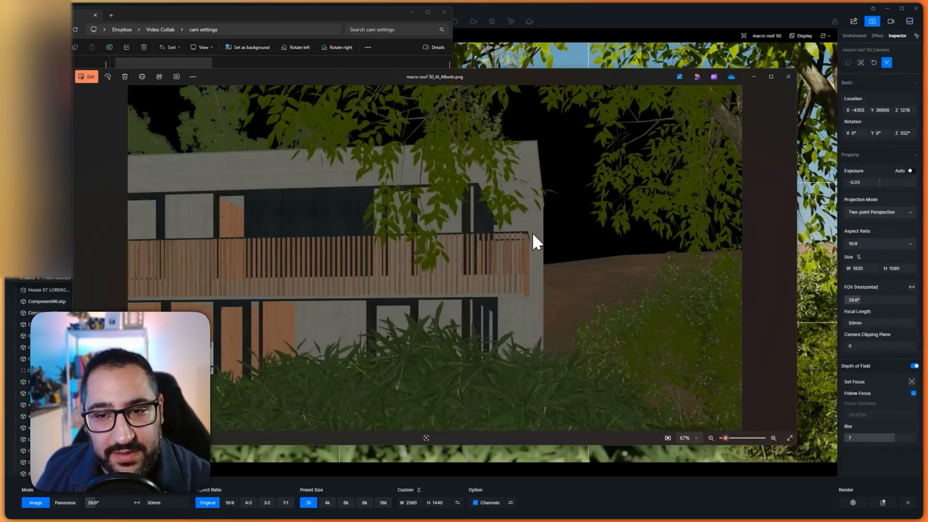
key("Right")
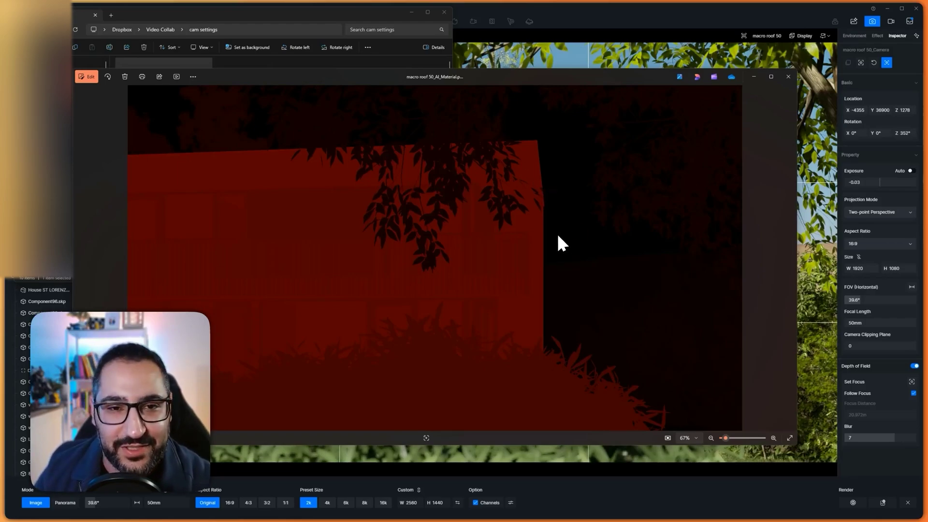
key("Right")
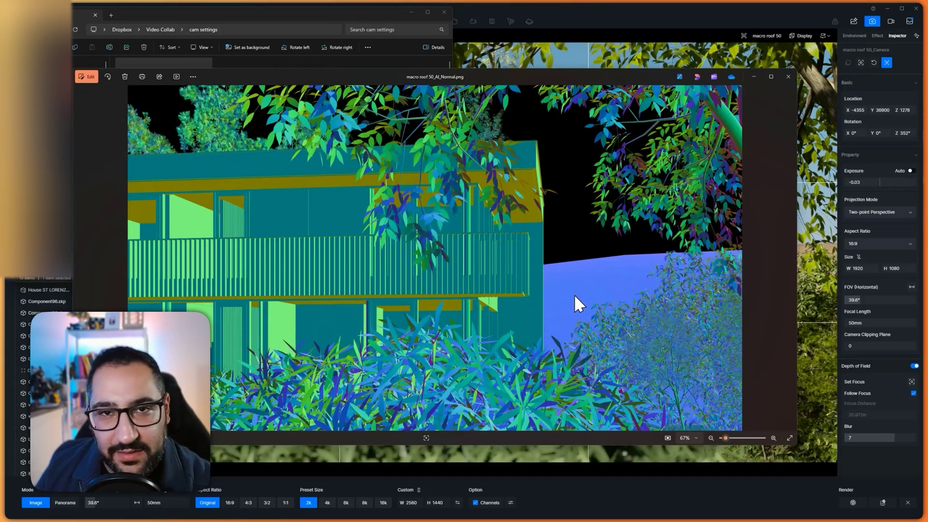
key("Right")
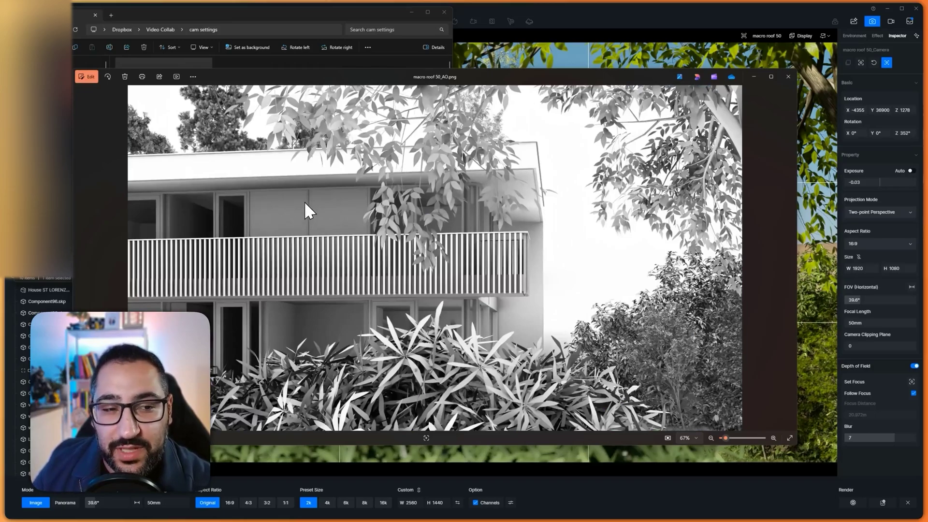
key("Right")
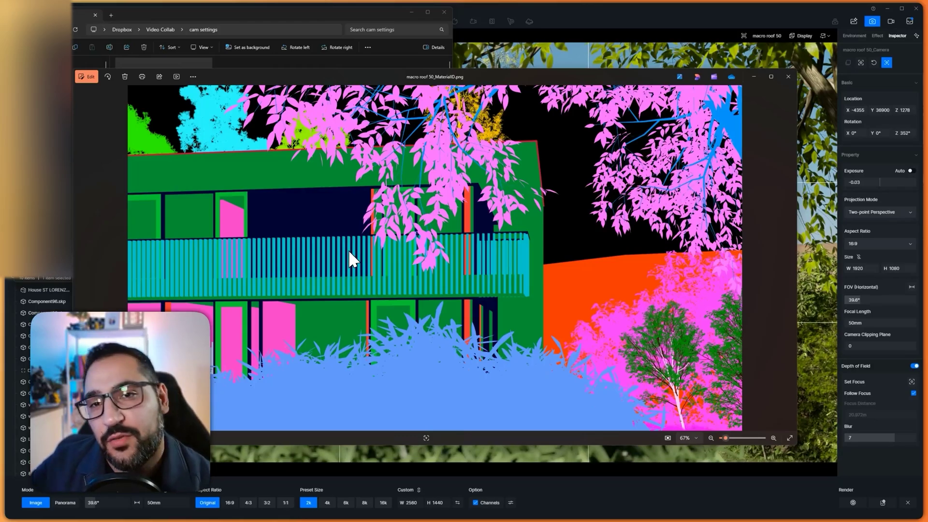
key("Right")
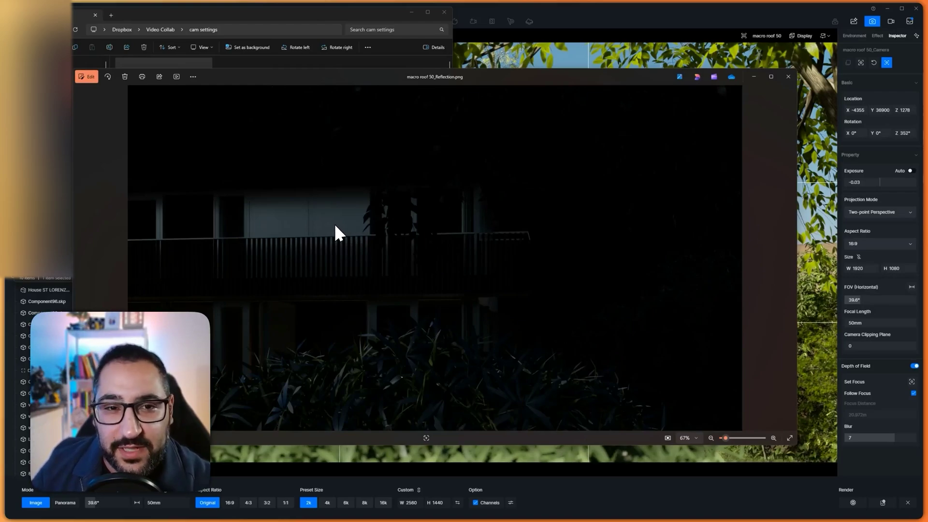
key("Right")
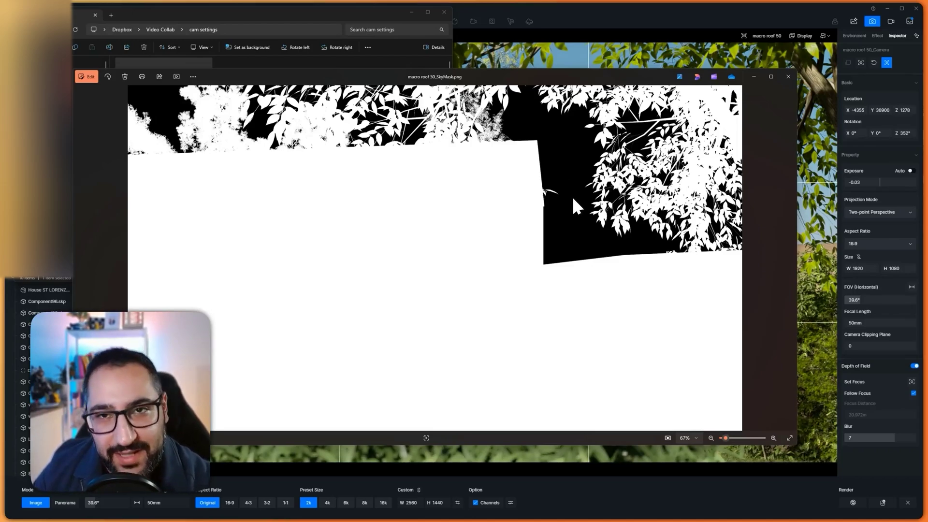
key("Right")
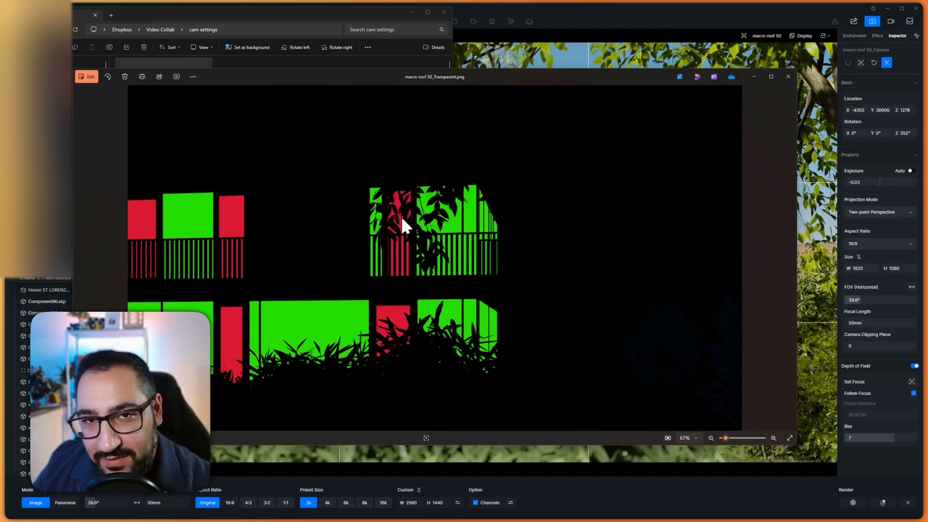
key("Right")
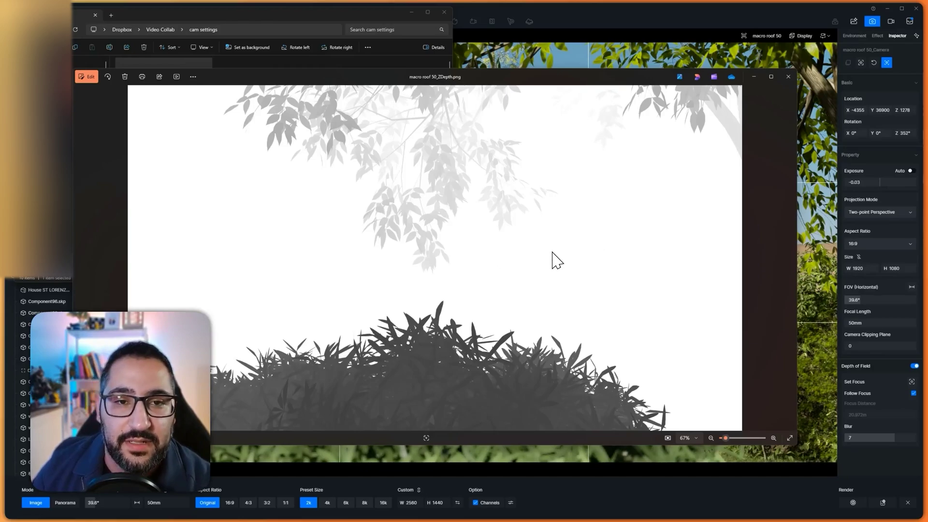
Close the image viewer, browse the ten pass thumbnails in the cam settings folder, and dismiss D5's Render Complete dialog
left_click(789, 76)
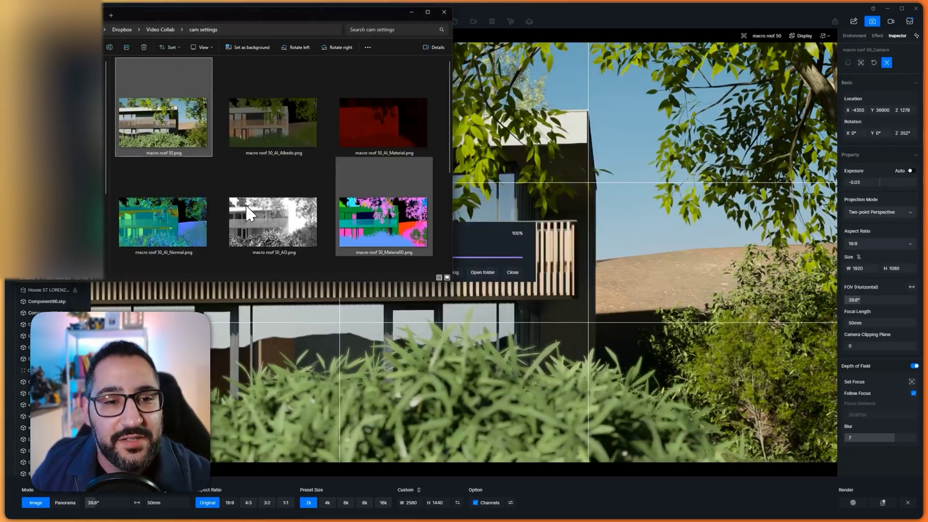
scroll(353, 189, "down", 3)
scroll(415, 198, "up", 2)
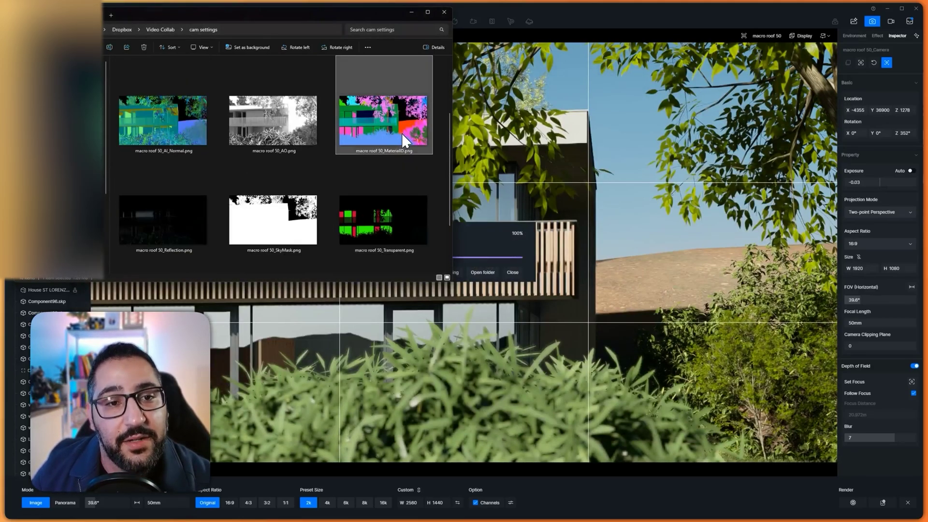
scroll(374, 128, "up", 2)
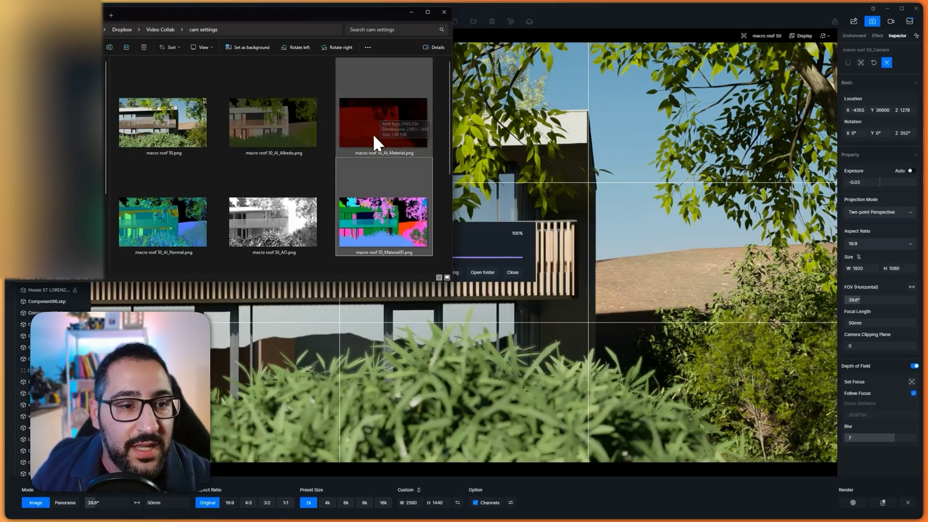
scroll(305, 225, "down", 2)
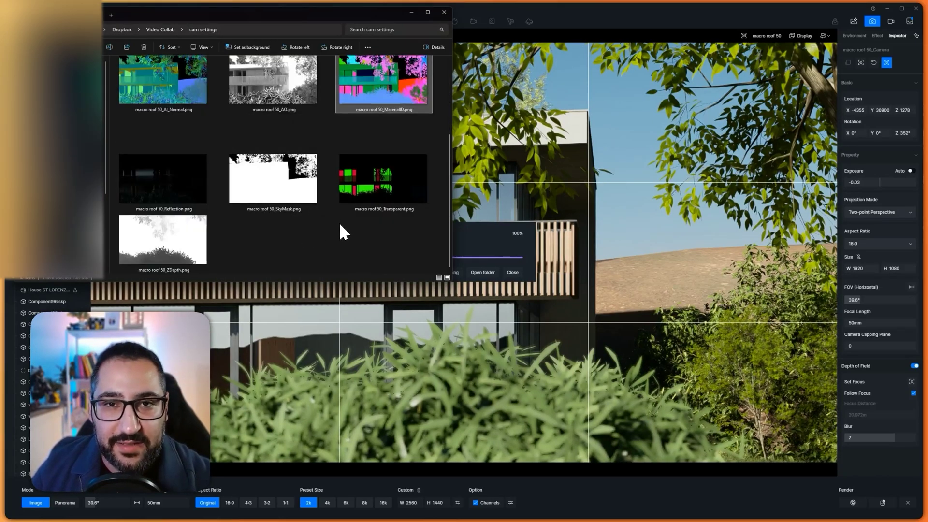
scroll(358, 229, "up", 2)
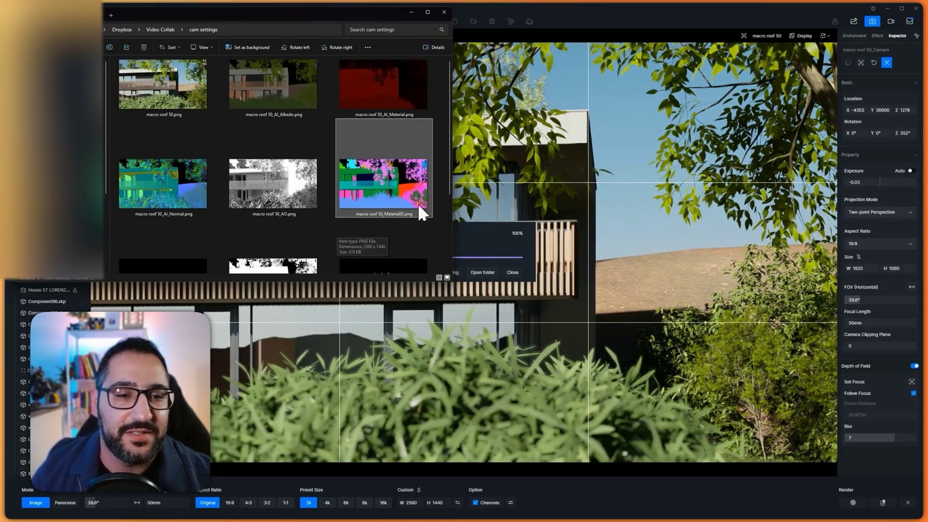
left_click(544, 251)
left_click(514, 272)
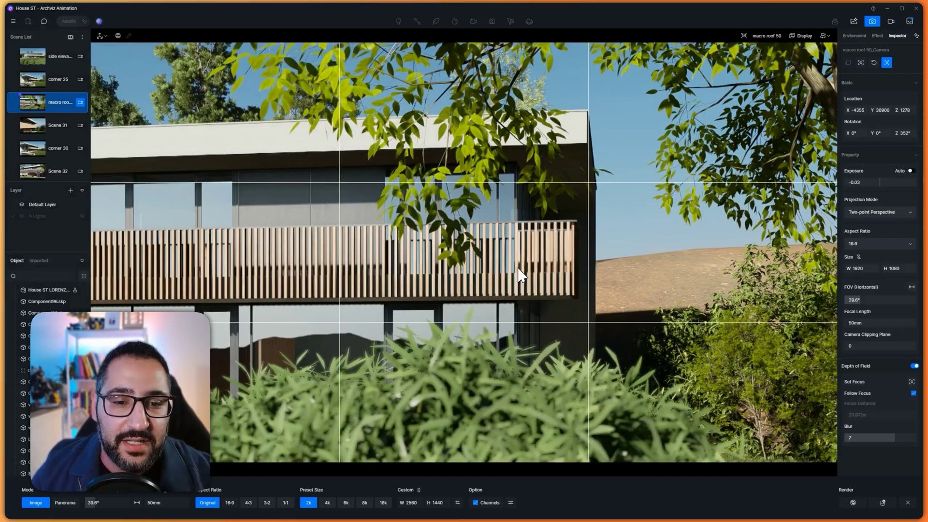